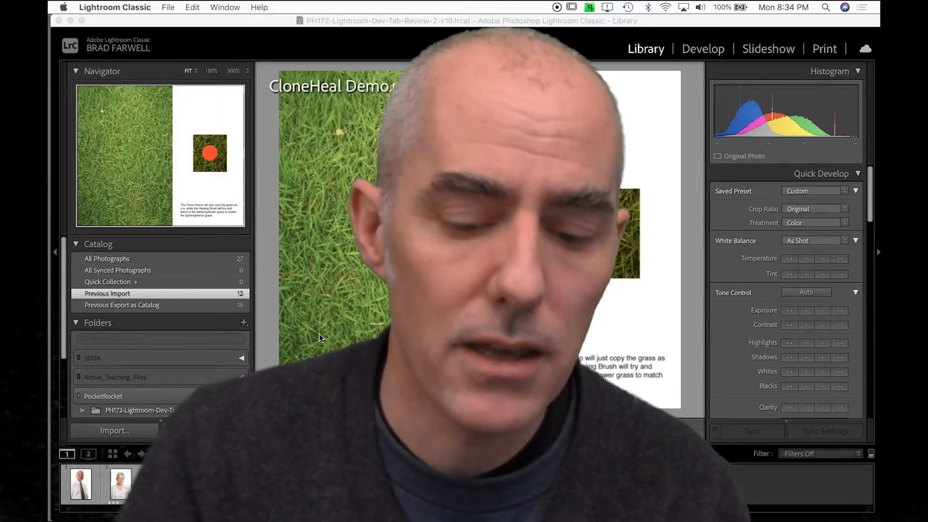
- Open the original CloneHeal Demo.psd for editing in Adobe Photoshop 2021, without making a copy
{"action": "left_click", "coordinate": [553, 140]}
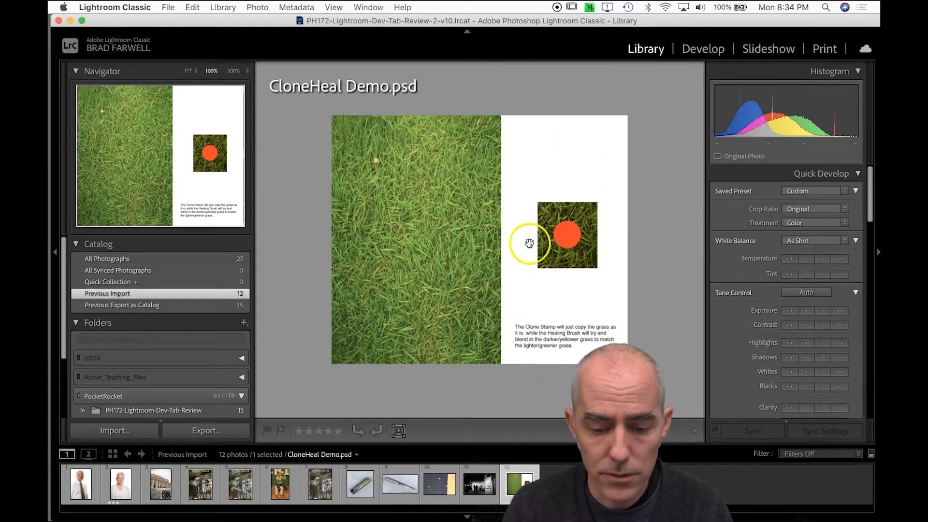
{"action": "left_click", "coordinate": [561, 158]}
{"action": "key", "text": "super+e"}
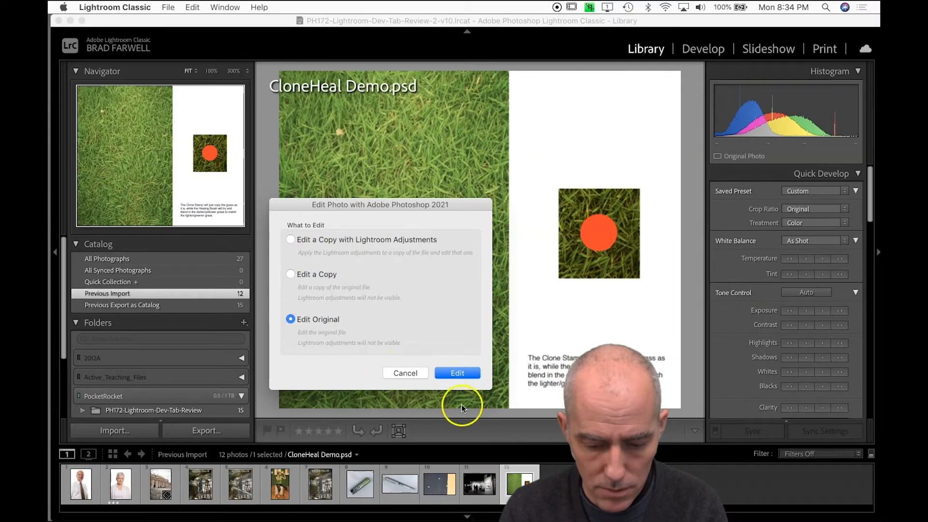
{"action": "left_click", "coordinate": [460, 373]}
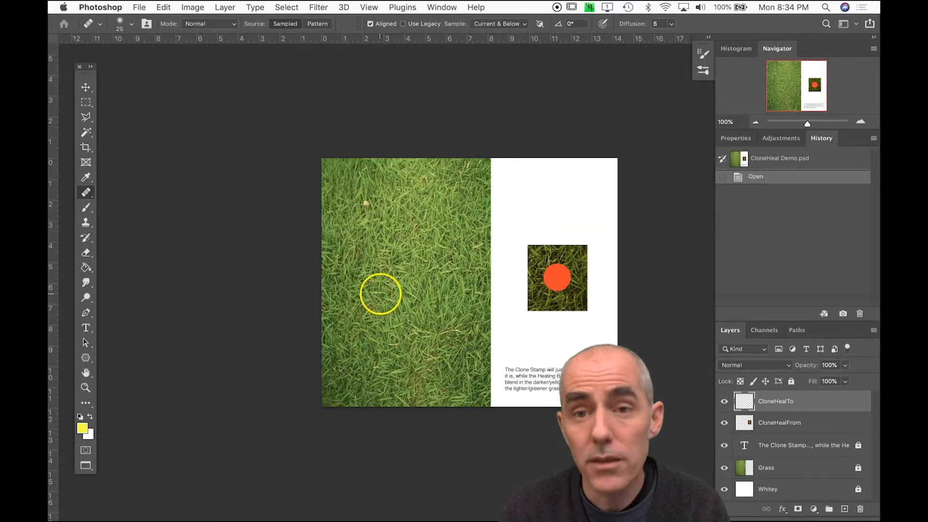
- Activate the Clone Stamp tool and review its Sample options, keeping Current & Below
{"action": "key", "text": "super+plus"}
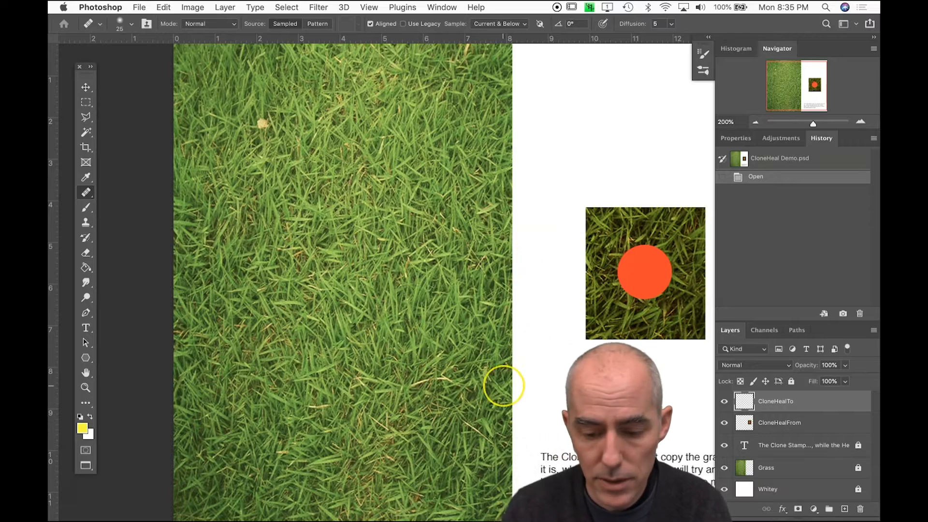
{"action": "scroll", "coordinate": [503, 383], "scroll_direction": "right", "scroll_amount": 4}
{"action": "scroll", "coordinate": [503, 383], "scroll_direction": "down", "scroll_amount": 1}
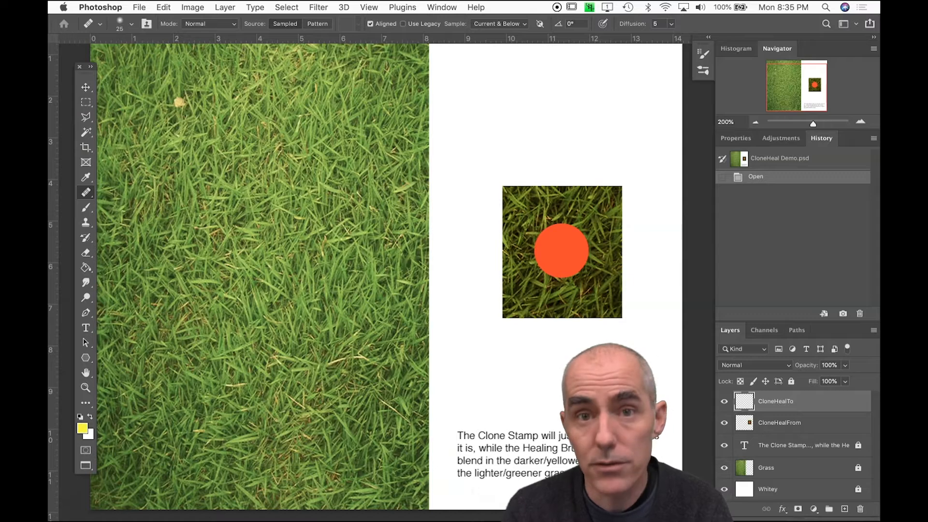
{"action": "key", "text": "s"}
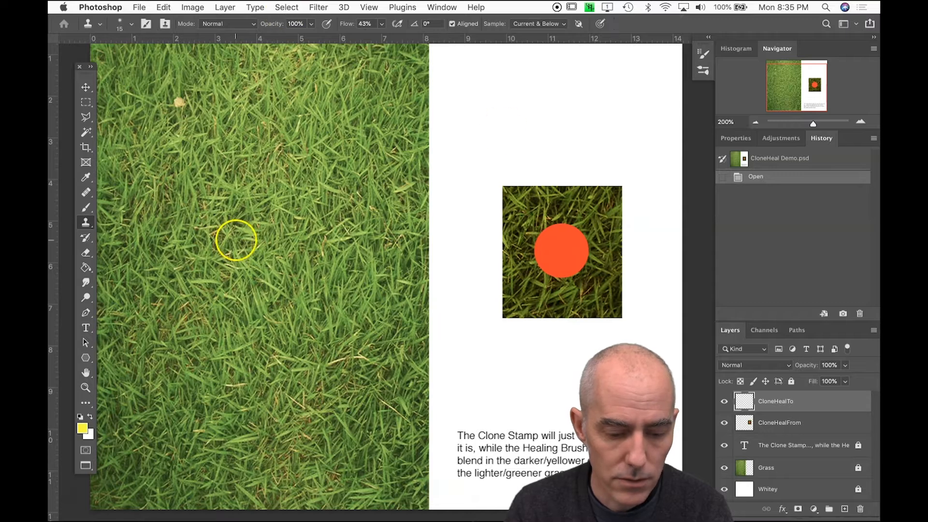
{"action": "left_click", "coordinate": [89, 224]}
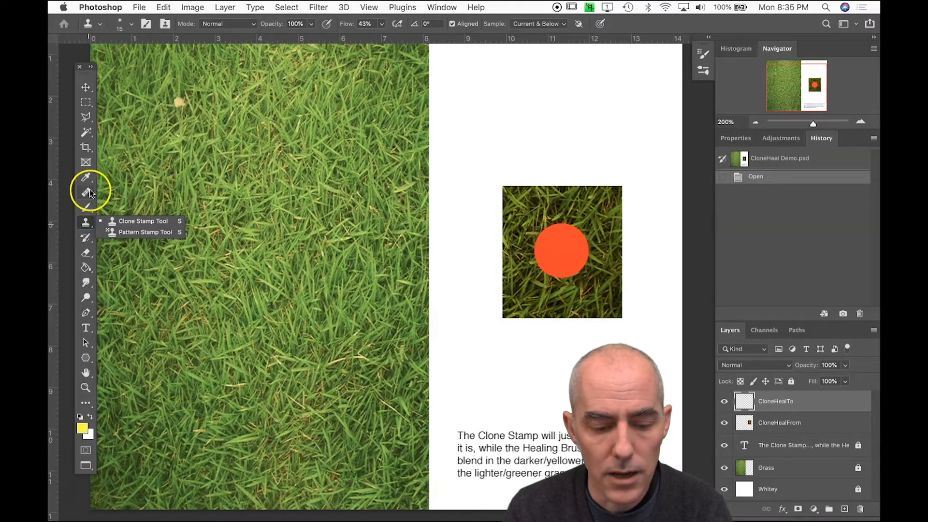
{"action": "left_click", "coordinate": [84, 221]}
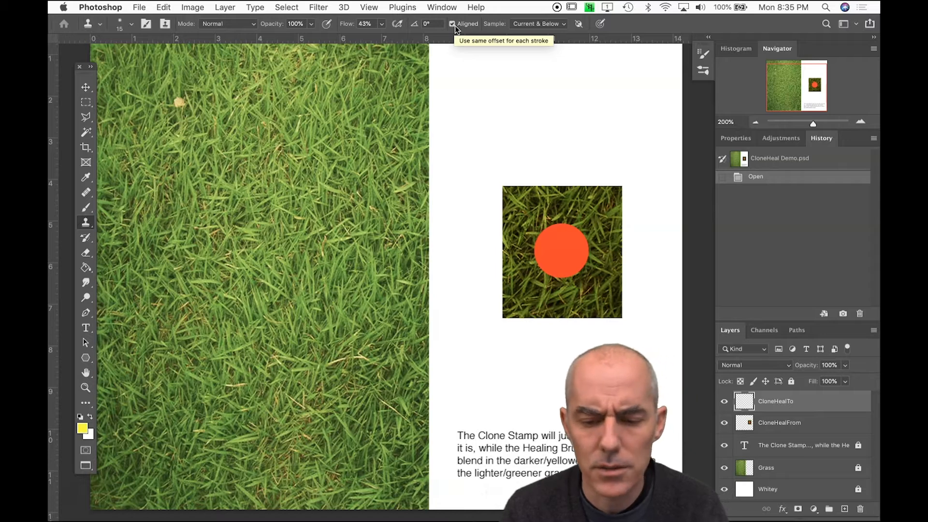
{"action": "left_click", "coordinate": [524, 24]}
{"action": "left_click", "coordinate": [524, 24]}
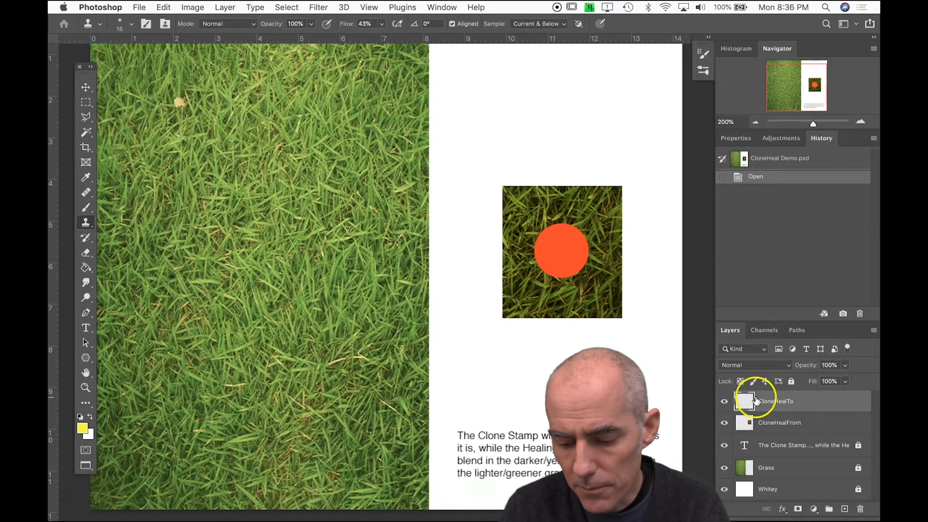
- Inspect the layer stack by hiding and reshowing the Grass layer, keeping the CloneHealTo layer active
{"action": "left_click", "coordinate": [779, 425]}
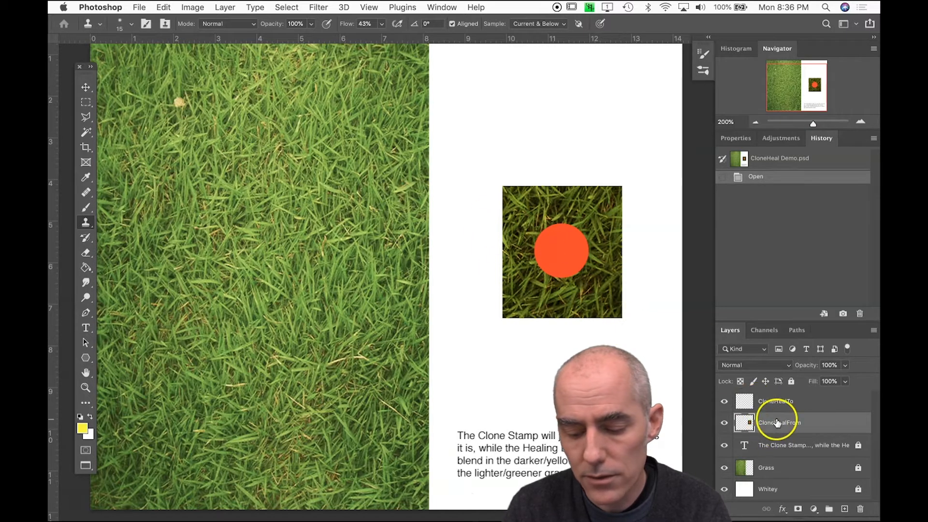
{"action": "left_click", "coordinate": [771, 401]}
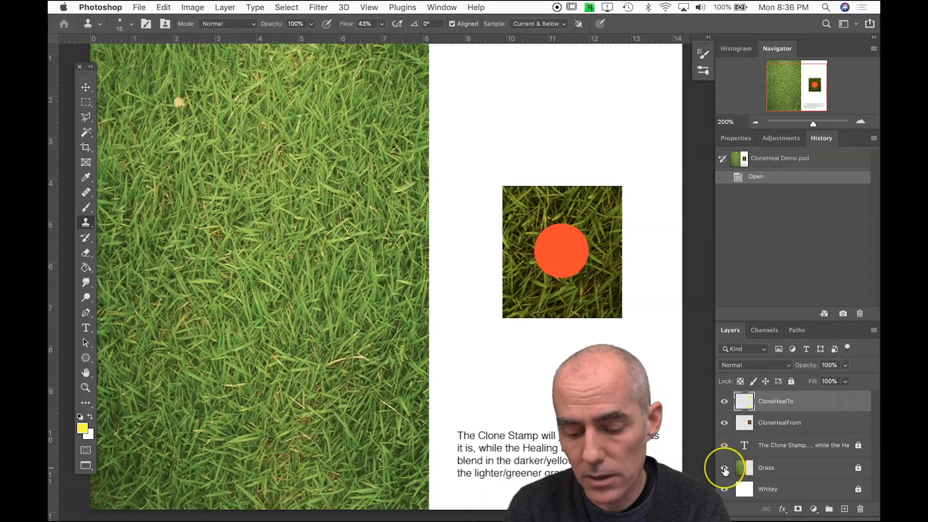
{"action": "left_click", "coordinate": [725, 469]}
{"action": "left_click", "coordinate": [725, 469]}
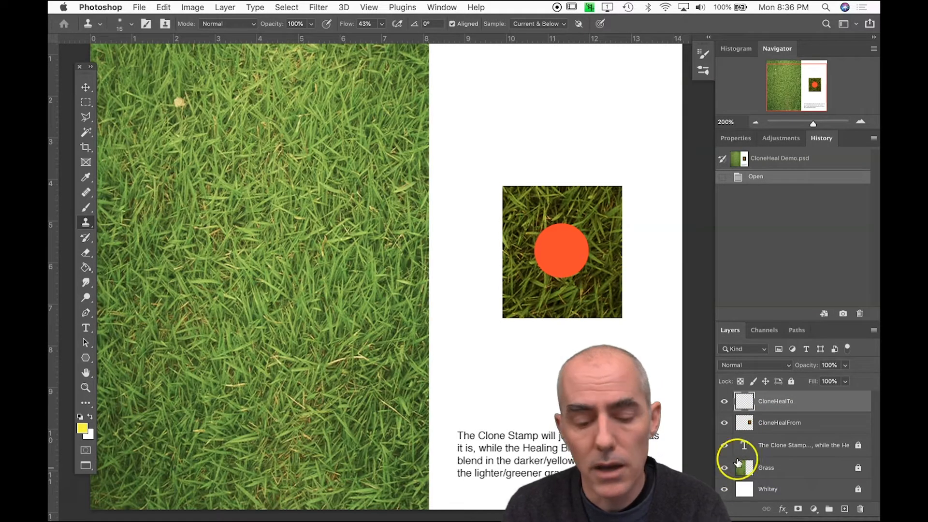
{"action": "left_click", "coordinate": [772, 406]}
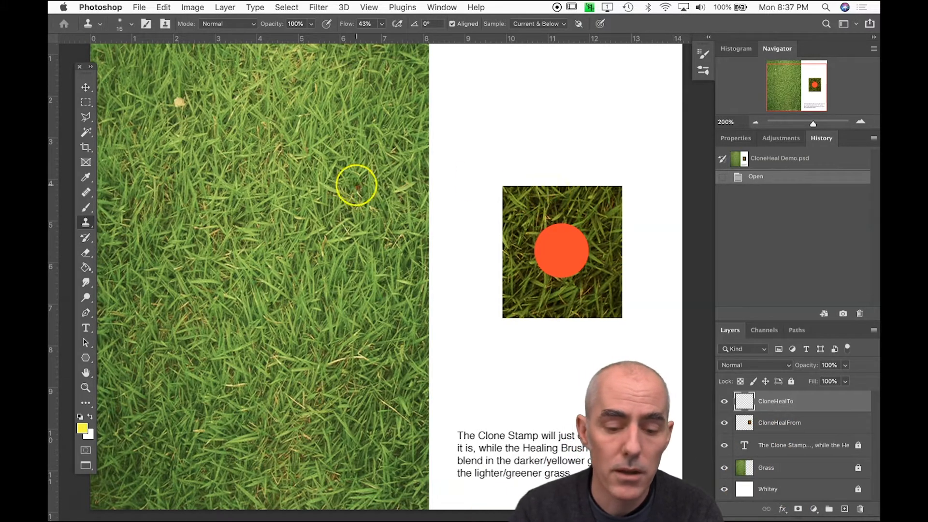
- Clone the orange dot and its dark grass surroundings onto the upper area of the light grass, using a size 40 brush
{"action": "key", "text": "bracketright"}
{"action": "key", "text": "bracketright"}
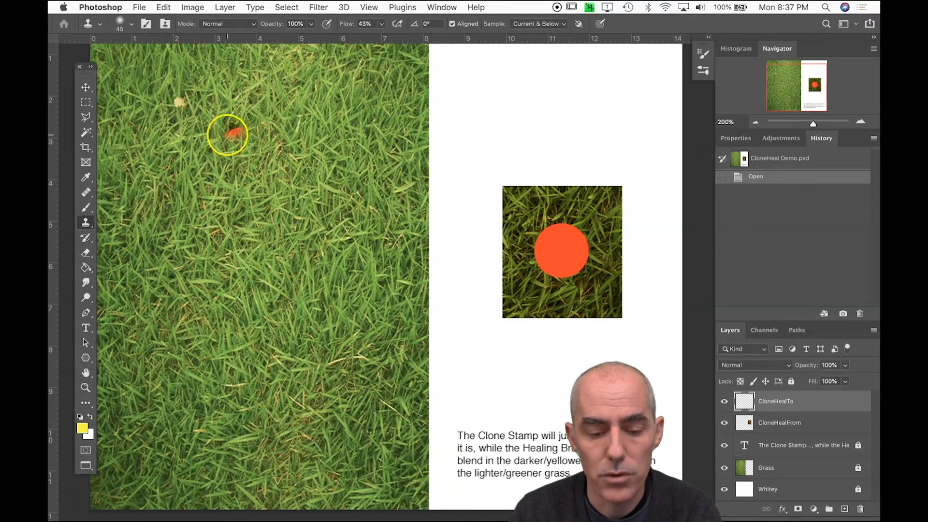
{"action": "key", "text": "bracketright"}
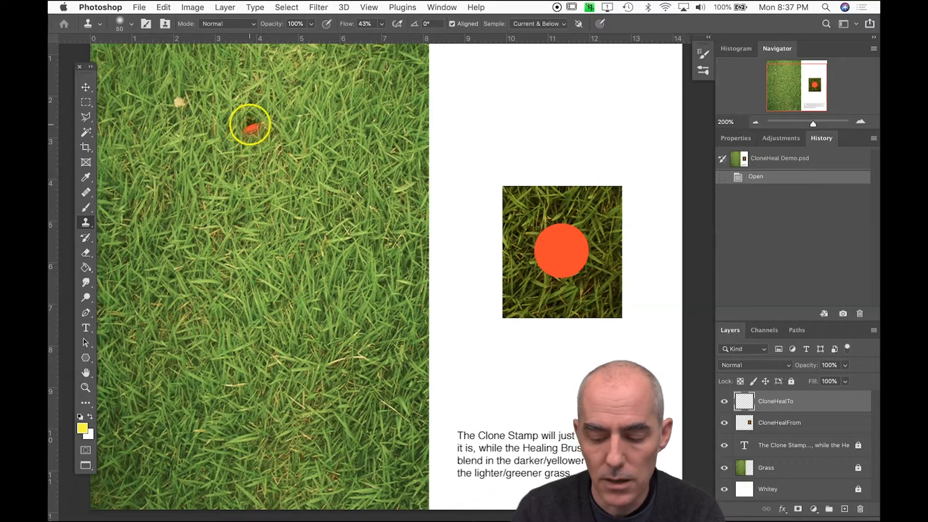
{"action": "key", "text": "bracketleft"}
{"action": "key", "text": "bracketleft"}
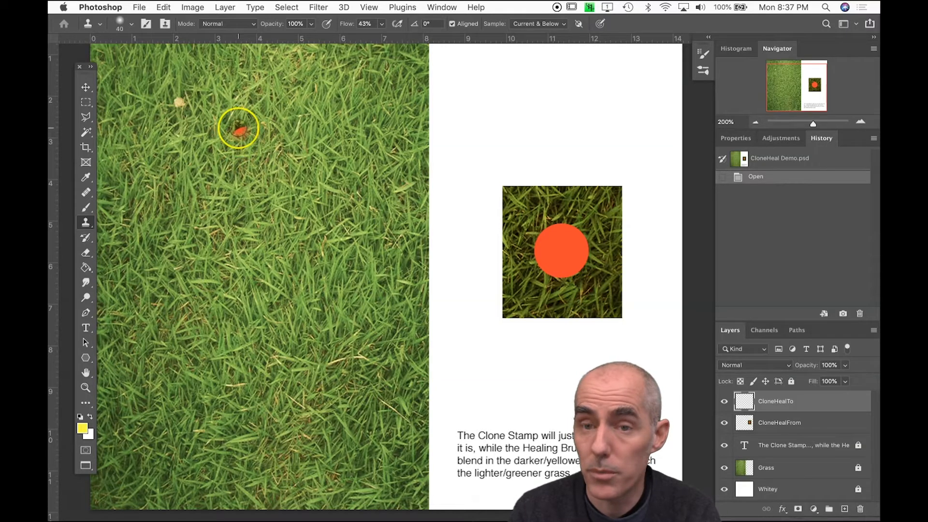
{"action": "mouse_move", "coordinate": [238, 128]}
{"action": "left_mouse_down"}
{"action": "mouse_move", "coordinate": [262, 156]}
{"action": "mouse_move", "coordinate": [247, 160]}
{"action": "mouse_move", "coordinate": [248, 147]}
{"action": "mouse_move", "coordinate": [260, 155]}
{"action": "mouse_move", "coordinate": [254, 162]}
{"action": "mouse_move", "coordinate": [235, 153]}
{"action": "left_mouse_up"}
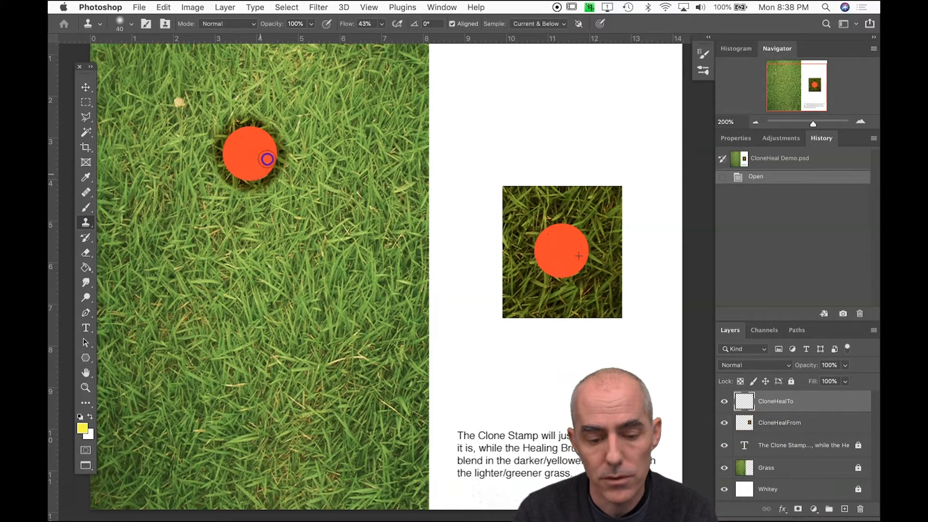
{"action": "mouse_move", "coordinate": [271, 174]}
{"action": "left_mouse_down"}
{"action": "mouse_move", "coordinate": [240, 179]}
{"action": "mouse_move", "coordinate": [231, 160]}
{"action": "mouse_move", "coordinate": [242, 121]}
{"action": "left_mouse_up"}
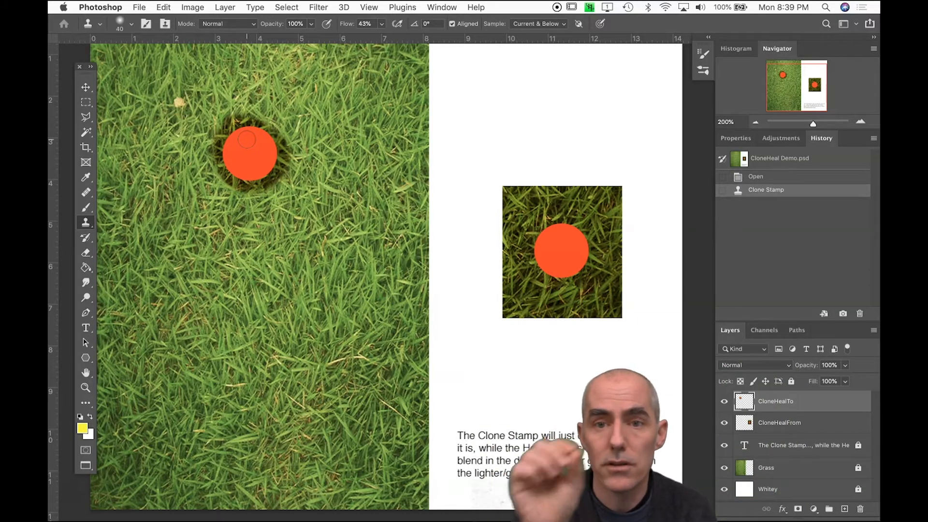
- Try to set a sample source at the orange dot's upper edge with the Spot Healing Brush
{"action": "key", "text": "j"}
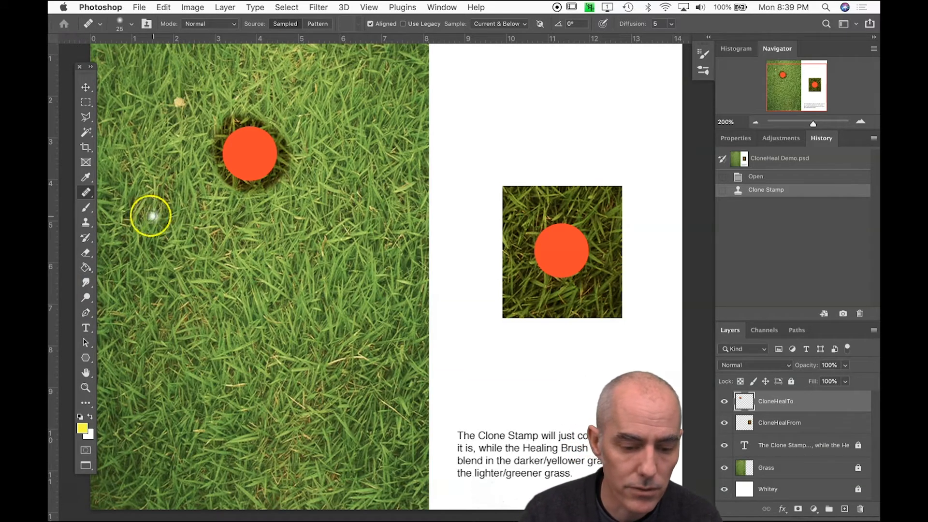
{"action": "left_click", "coordinate": [87, 194]}
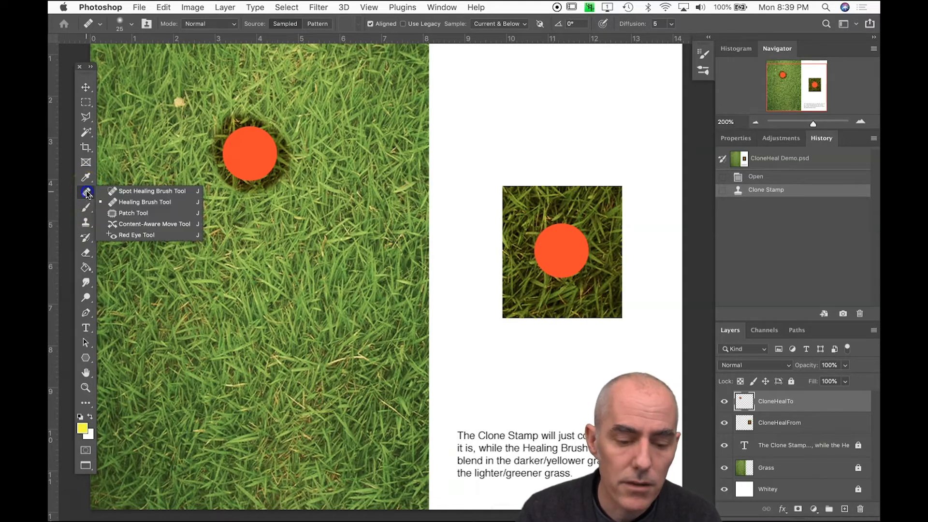
{"action": "left_click", "coordinate": [137, 194]}
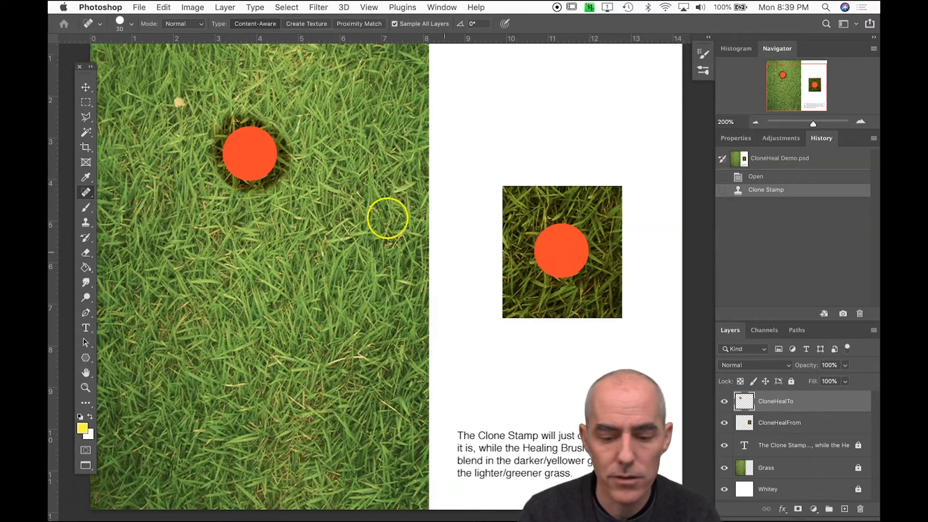
{"action": "left_click", "coordinate": [557, 224], "text": "alt"}
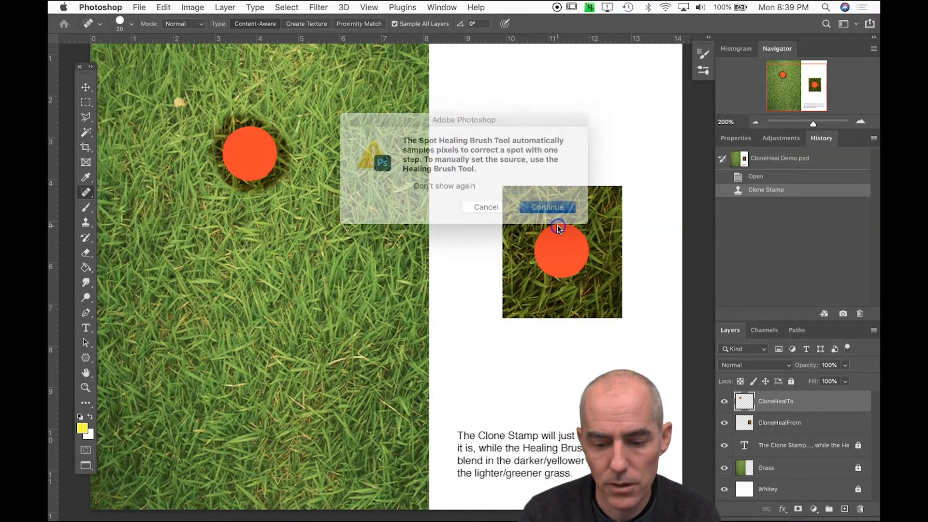
{"action": "left_click", "coordinate": [486, 206]}
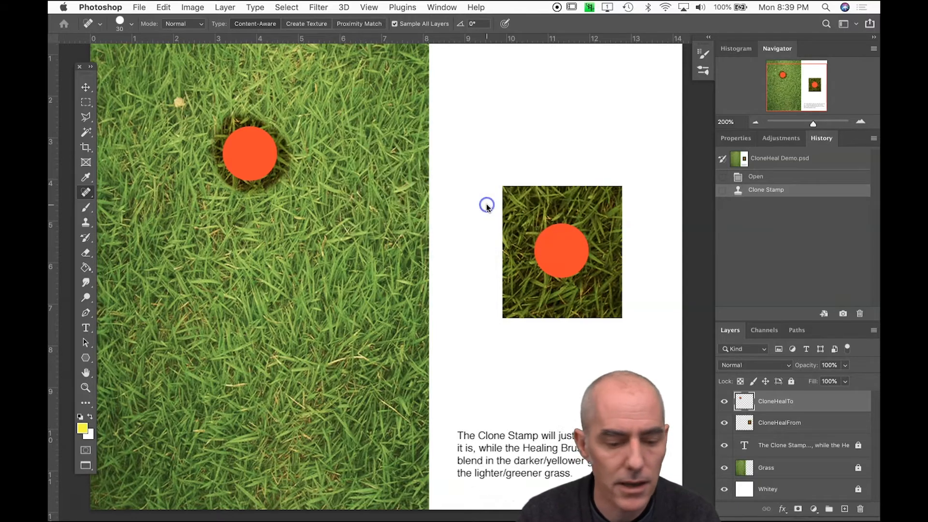
- Paint a copy of the orange dot onto the lower area of the light grass with the size 25 Healing Brush
{"action": "left_click_drag", "start_coordinate": [86, 192], "coordinate": [116, 203]}
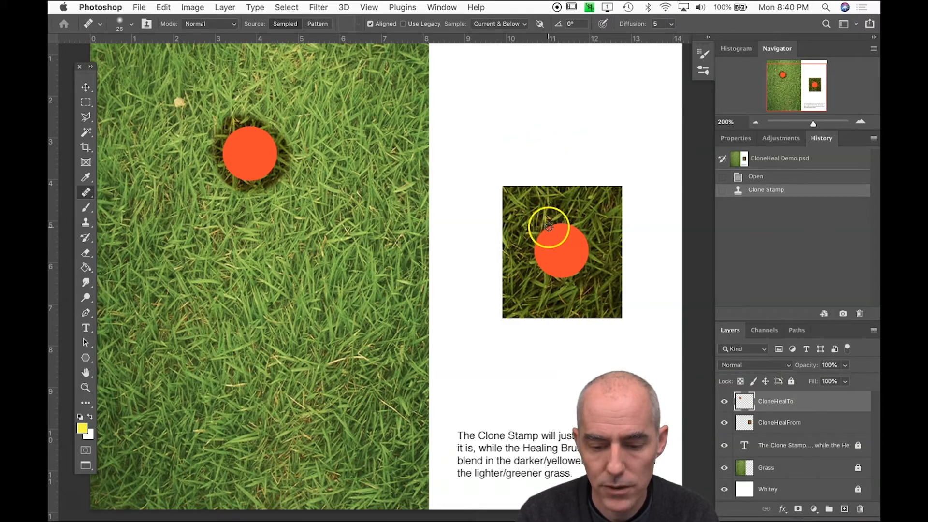
{"action": "mouse_move", "coordinate": [228, 329]}
{"action": "left_mouse_down"}
{"action": "mouse_move", "coordinate": [248, 332]}
{"action": "mouse_move", "coordinate": [263, 357]}
{"action": "mouse_move", "coordinate": [244, 376]}
{"action": "mouse_move", "coordinate": [241, 347]}
{"action": "mouse_move", "coordinate": [257, 361]}
{"action": "mouse_move", "coordinate": [234, 340]}
{"action": "mouse_move", "coordinate": [244, 359]}
{"action": "mouse_move", "coordinate": [239, 335]}
{"action": "mouse_move", "coordinate": [262, 338]}
{"action": "mouse_move", "coordinate": [269, 357]}
{"action": "mouse_move", "coordinate": [264, 371]}
{"action": "mouse_move", "coordinate": [232, 378]}
{"action": "mouse_move", "coordinate": [221, 347]}
{"action": "mouse_move", "coordinate": [233, 342]}
{"action": "mouse_move", "coordinate": [232, 356]}
{"action": "mouse_move", "coordinate": [225, 349]}
{"action": "mouse_move", "coordinate": [240, 366]}
{"action": "mouse_move", "coordinate": [222, 359]}
{"action": "mouse_move", "coordinate": [240, 336]}
{"action": "mouse_move", "coordinate": [274, 345]}
{"action": "mouse_move", "coordinate": [276, 366]}
{"action": "mouse_move", "coordinate": [259, 374]}
{"action": "mouse_move", "coordinate": [219, 362]}
{"action": "mouse_move", "coordinate": [227, 376]}
{"action": "mouse_move", "coordinate": [258, 377]}
{"action": "mouse_move", "coordinate": [273, 366]}
{"action": "mouse_move", "coordinate": [262, 336]}
{"action": "mouse_move", "coordinate": [245, 328]}
{"action": "mouse_move", "coordinate": [216, 358]}
{"action": "left_mouse_up"}
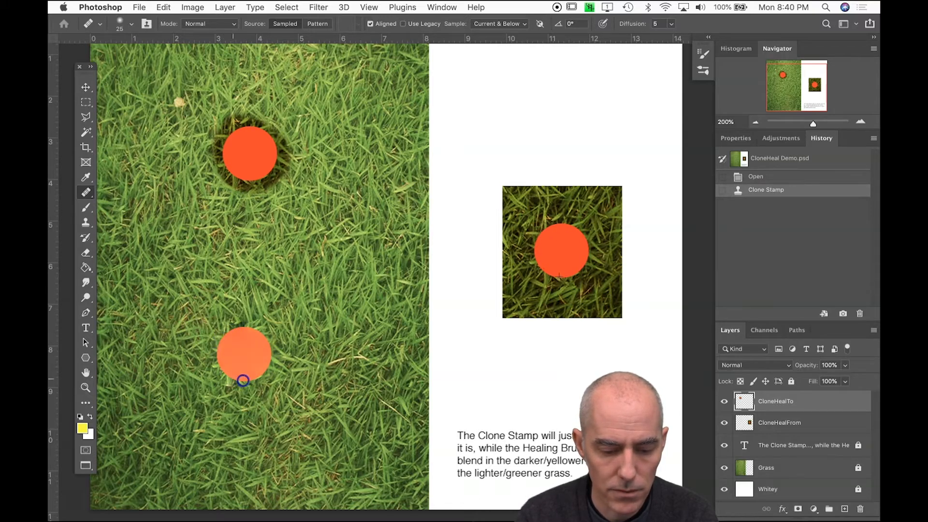
{"action": "left_click_drag", "start_coordinate": [266, 376], "coordinate": [263, 375]}
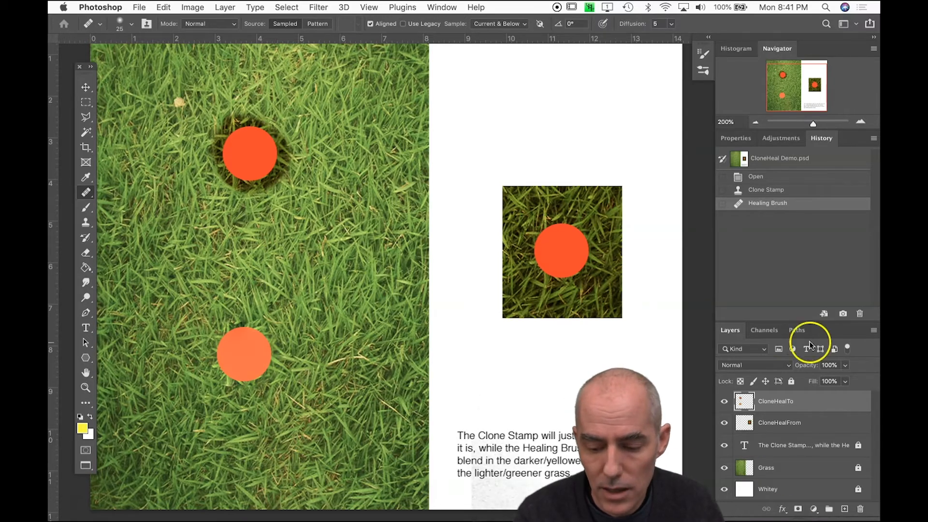
- Compare the image with the CloneHealTo layer hidden and shown, and start deleting that layer but decline the deletion
{"action": "left_click", "coordinate": [724, 402]}
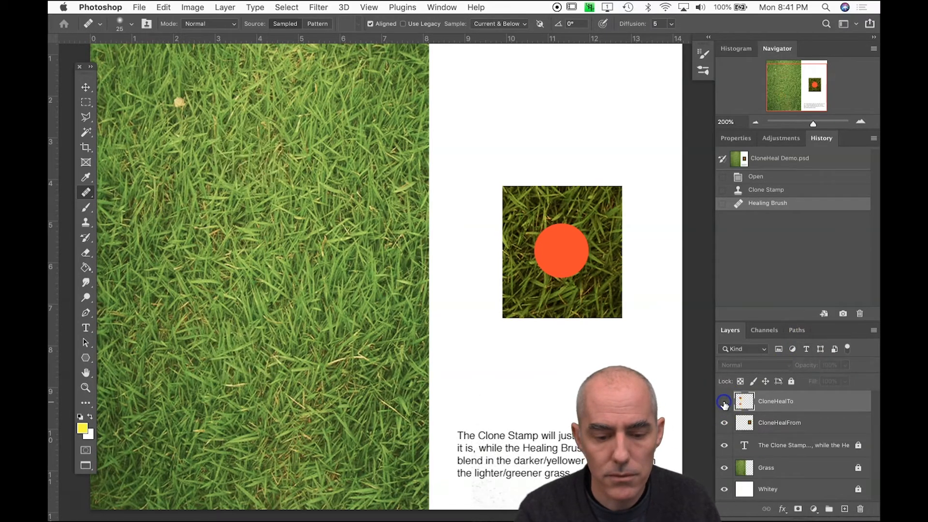
{"action": "left_click", "coordinate": [724, 402]}
{"action": "left_click", "coordinate": [724, 402]}
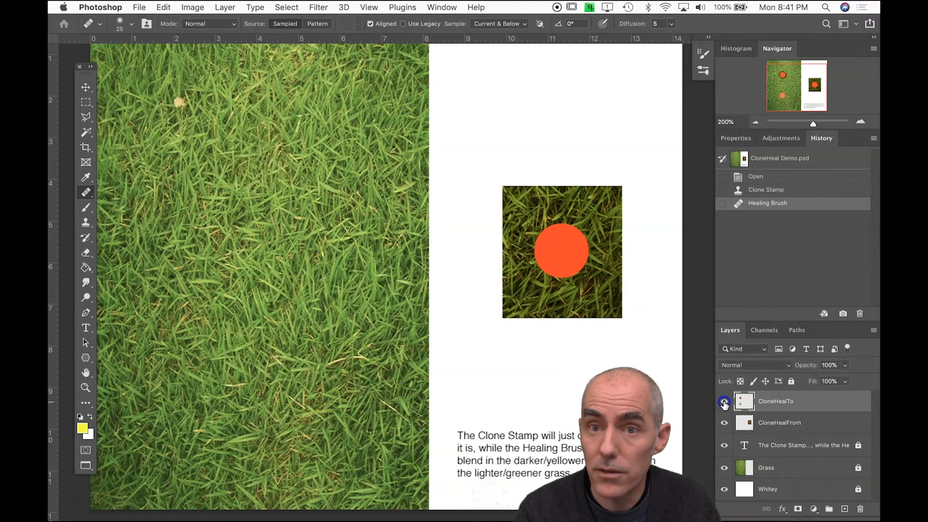
{"action": "left_click", "coordinate": [724, 403]}
{"action": "left_click_drag", "start_coordinate": [747, 404], "coordinate": [859, 512]}
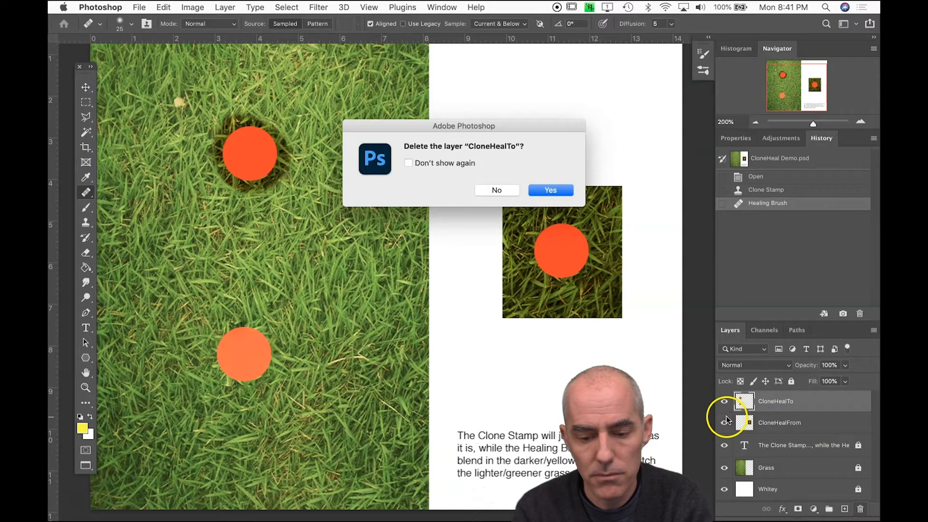
{"action": "left_click", "coordinate": [511, 191]}
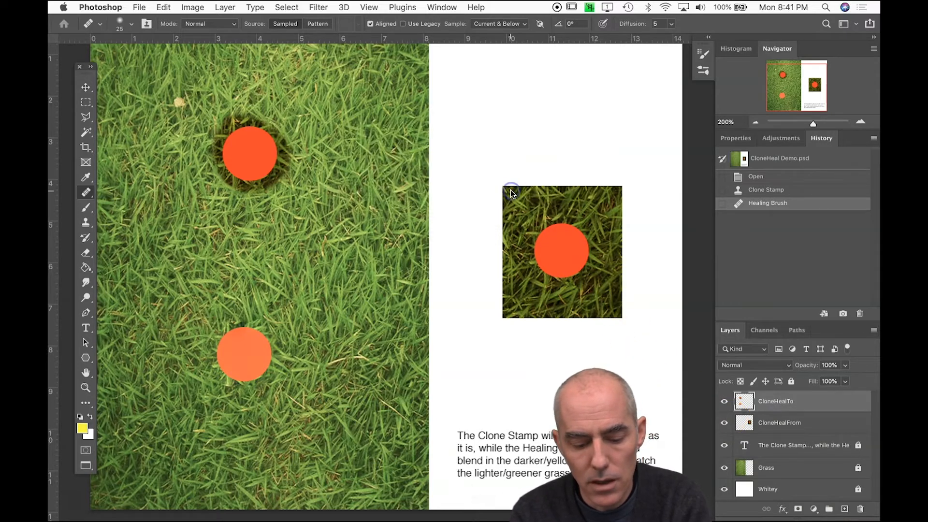
- Erase the upper cloned dot and its dark grass fringe from the CloneHealTo layer with a size 50 eraser
{"action": "scroll", "coordinate": [511, 192], "scroll_direction": "right", "scroll_amount": 2}
{"action": "key", "text": "e"}
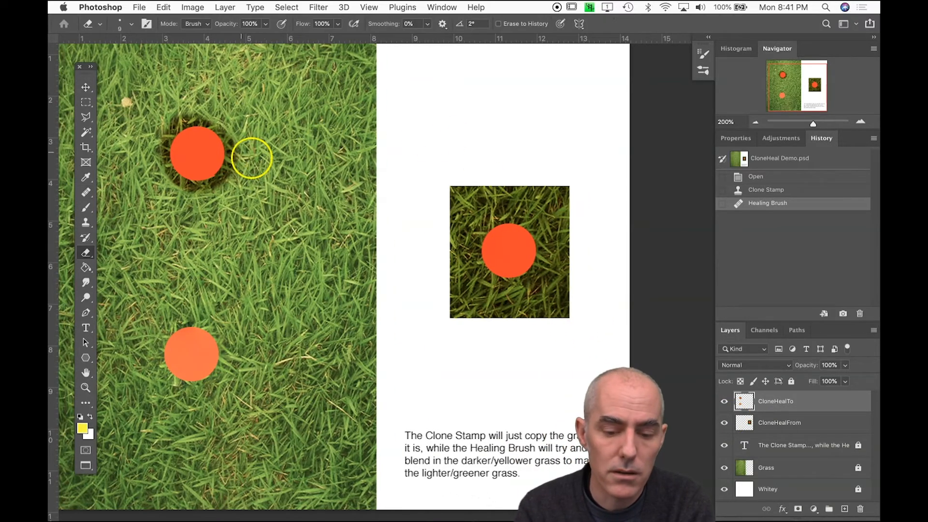
{"action": "key", "text": "bracketright"}
{"action": "key", "text": "bracketright"}
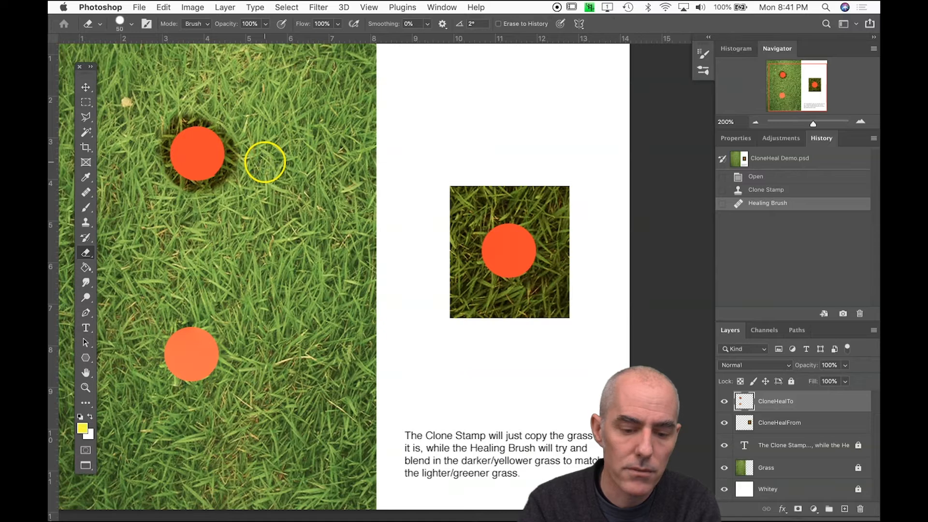
{"action": "mouse_move", "coordinate": [157, 146]}
{"action": "left_mouse_down"}
{"action": "mouse_move", "coordinate": [195, 124]}
{"action": "mouse_move", "coordinate": [108, 222]}
{"action": "mouse_move", "coordinate": [235, 110]}
{"action": "mouse_move", "coordinate": [160, 185]}
{"action": "mouse_move", "coordinate": [235, 147]}
{"action": "mouse_move", "coordinate": [202, 167]}
{"action": "mouse_move", "coordinate": [194, 195]}
{"action": "mouse_move", "coordinate": [213, 197]}
{"action": "left_mouse_up"}
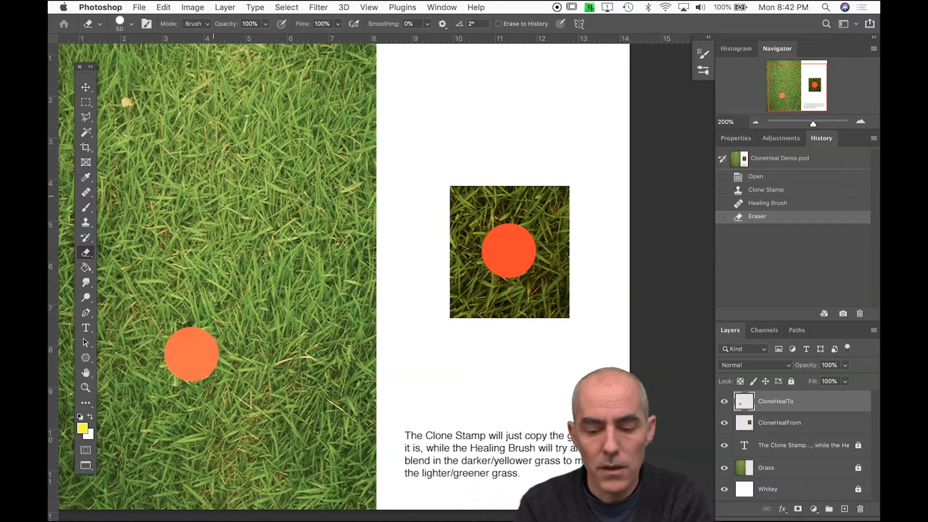
- Close CloneHeal Demo.psd without saving the changes
{"action": "key", "text": "super+w"}
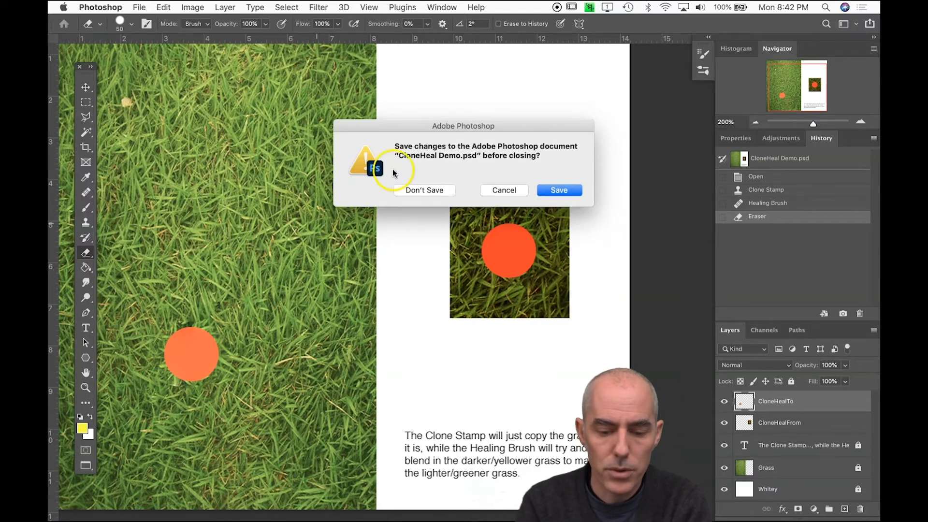
{"action": "left_click", "coordinate": [415, 191]}
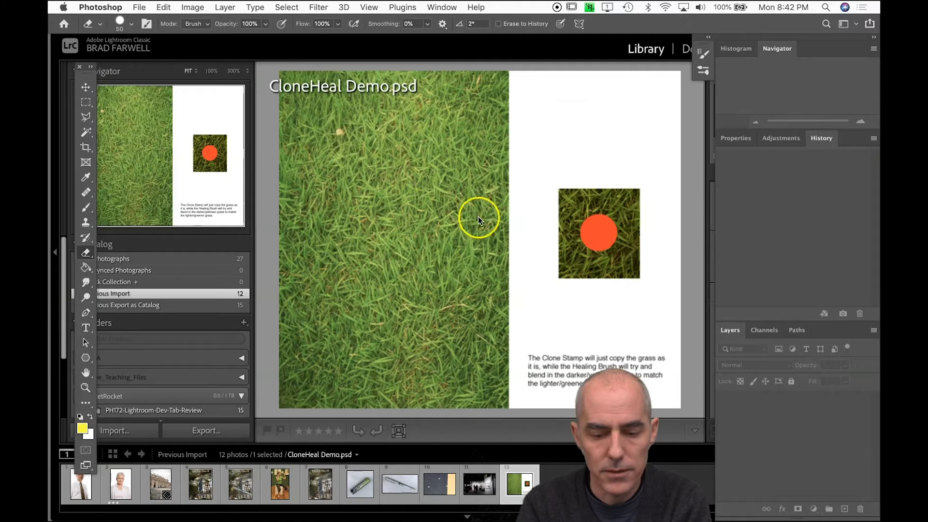
- Switch to Lightroom Classic and bring up the photo Sample Portrait for Assig02-A.psd
{"action": "left_click", "coordinate": [534, 202]}
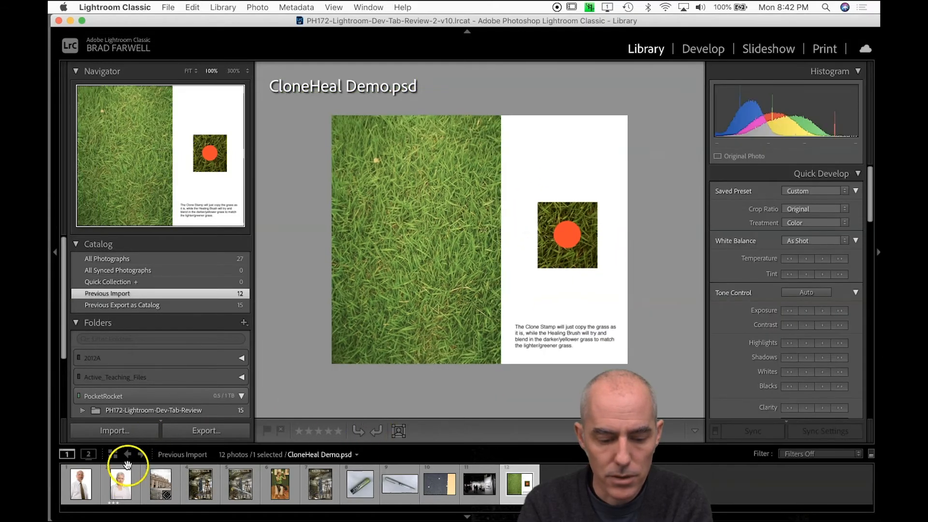
{"action": "left_click", "coordinate": [89, 478]}
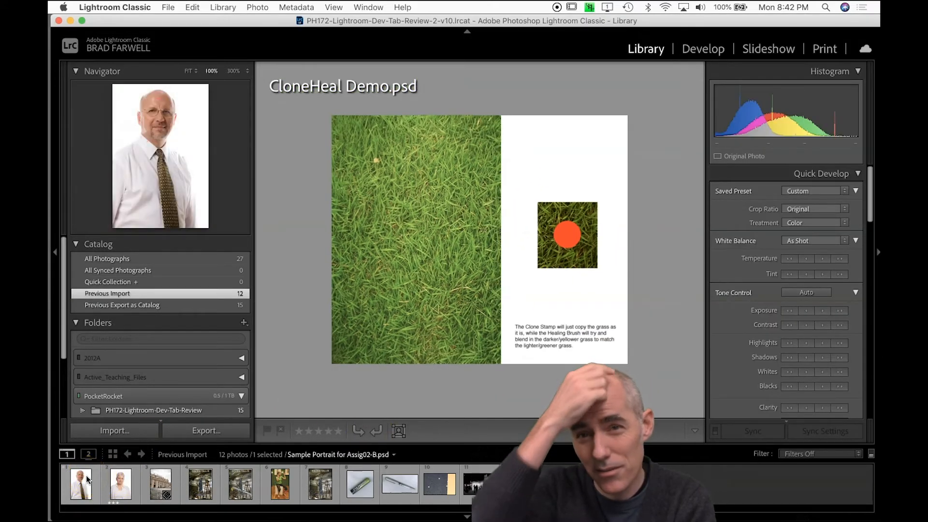
{"action": "left_click", "coordinate": [116, 483]}
{"action": "left_click", "coordinate": [124, 475]}
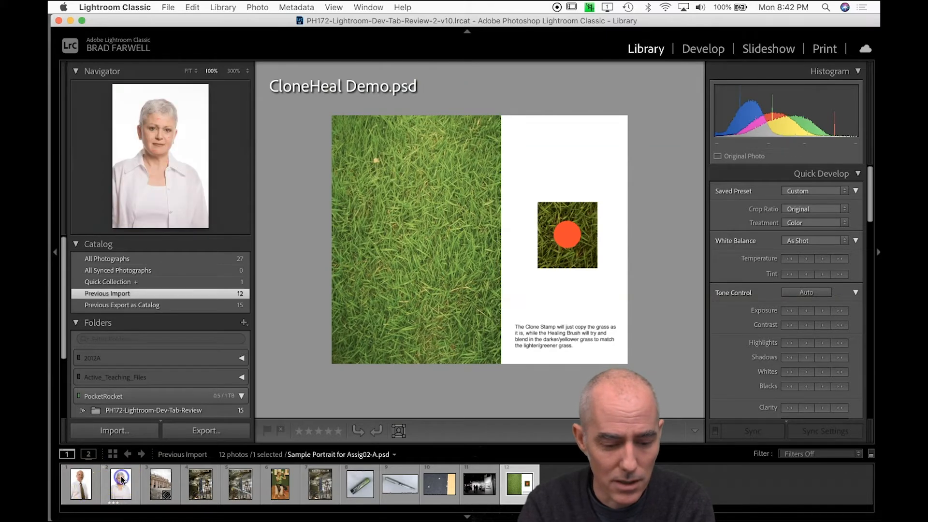
{"action": "left_click", "coordinate": [124, 475]}
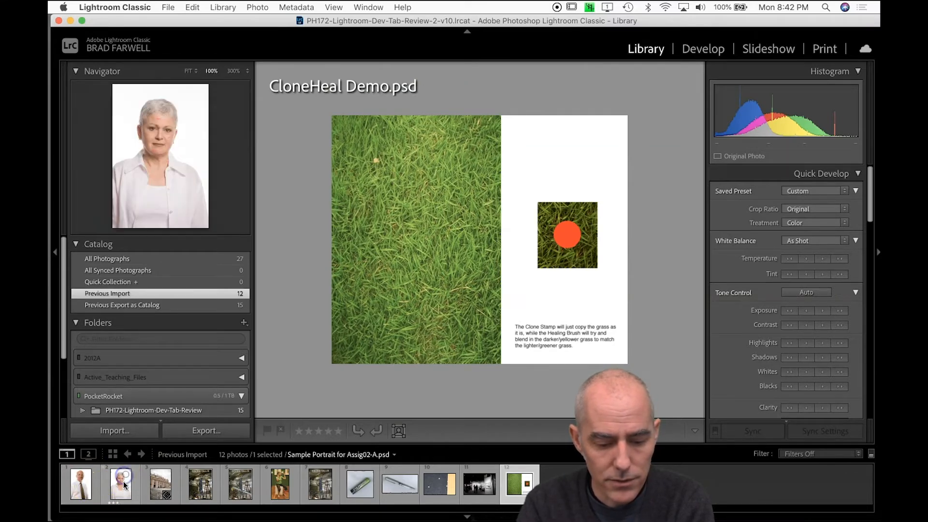
{"action": "right_click", "coordinate": [124, 483]}
{"action": "left_click", "coordinate": [289, 297]}
{"action": "right_click", "coordinate": [122, 484]}
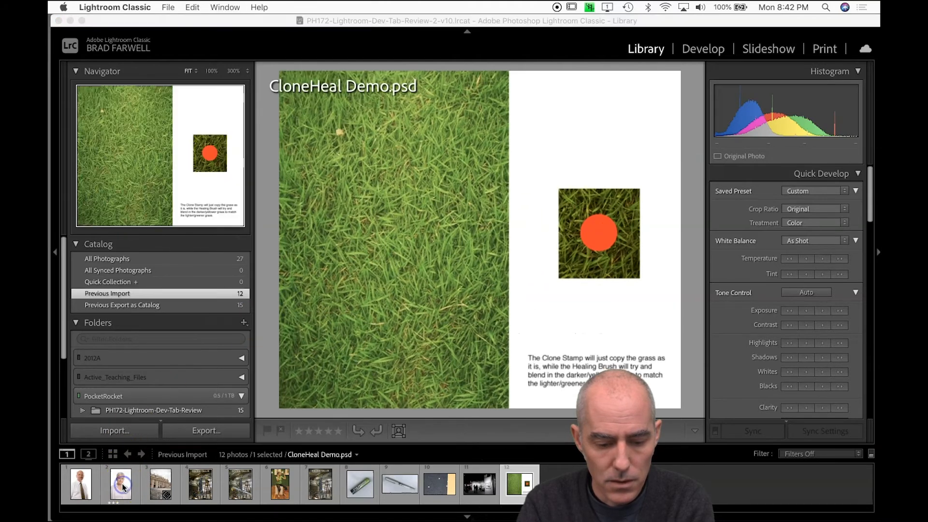
{"action": "left_click", "coordinate": [161, 485]}
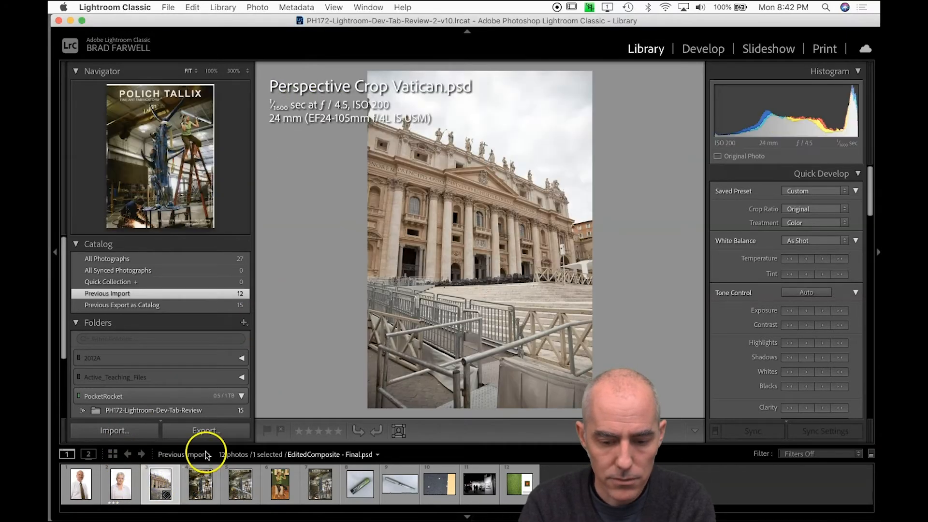
{"action": "key", "text": "Left"}
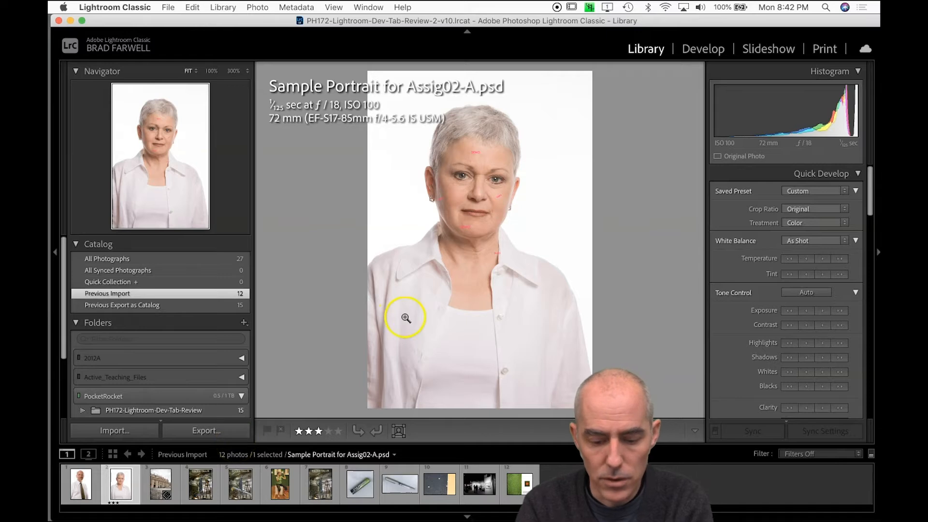
- Open Sample Portrait for Assig02-A.psd for editing in Photoshop
{"action": "key", "text": "i"}
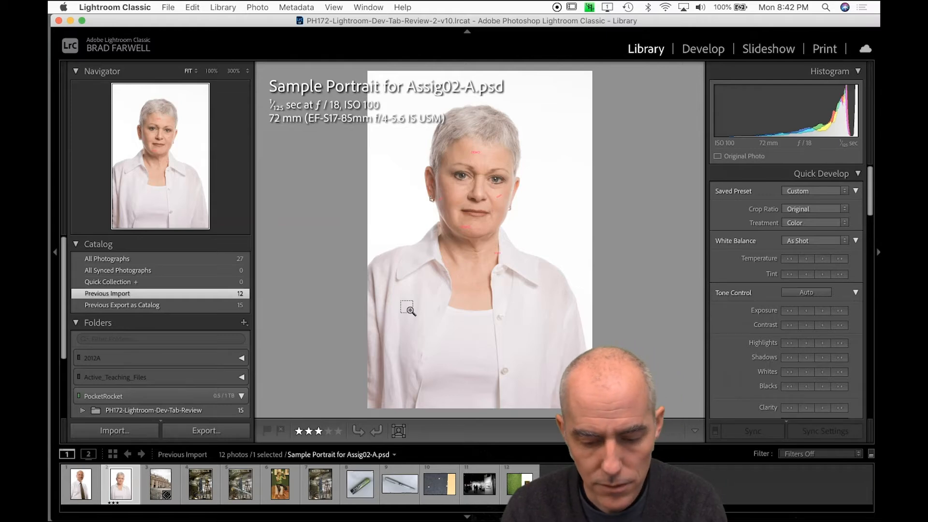
{"action": "key", "text": "super+e"}
{"action": "left_click", "coordinate": [457, 372]}
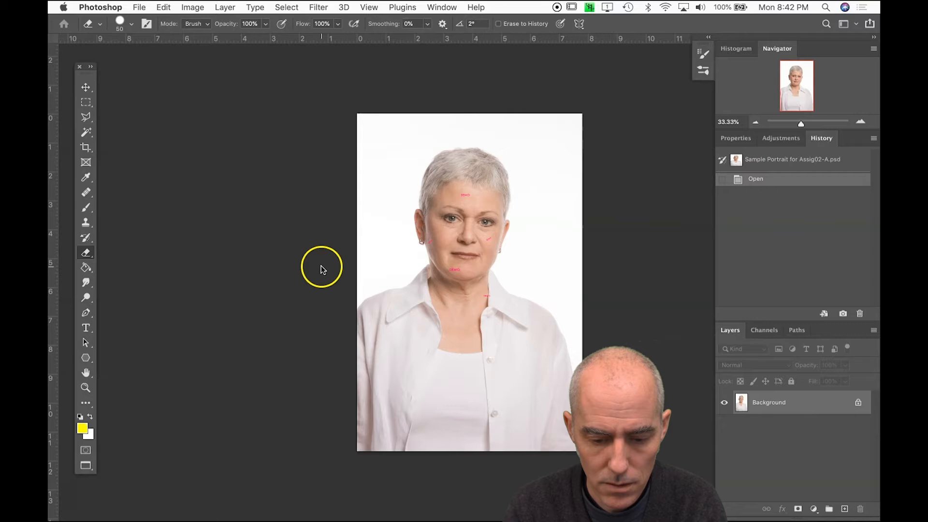
- Add a new layer above the Background and name it Retouching out the word Demo
{"action": "key", "text": "z"}
{"action": "left_click_drag", "start_coordinate": [426, 174], "coordinate": [538, 296]}
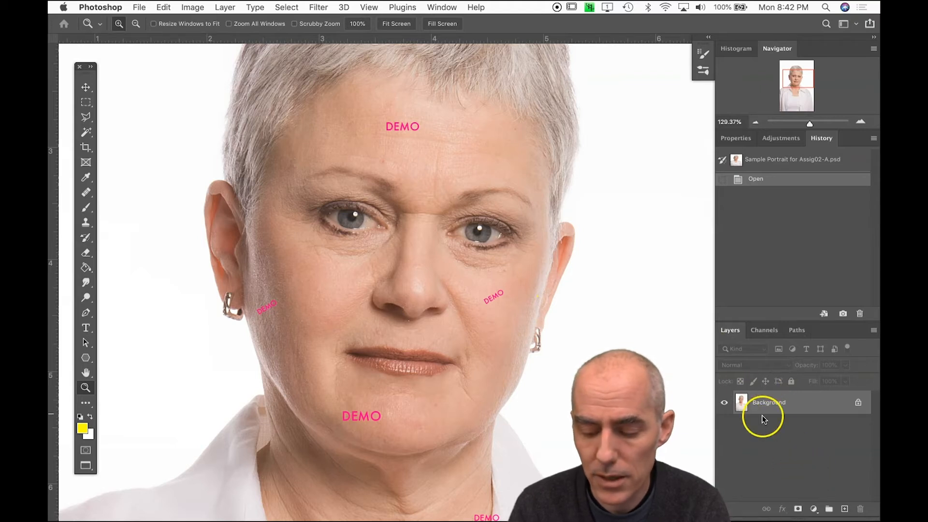
{"action": "left_click", "coordinate": [845, 508]}
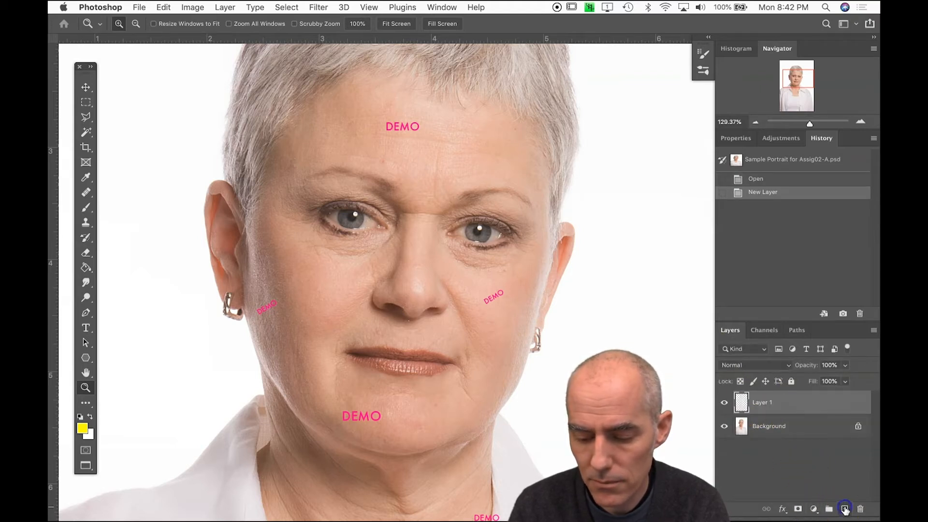
{"action": "double_click", "coordinate": [767, 404]}
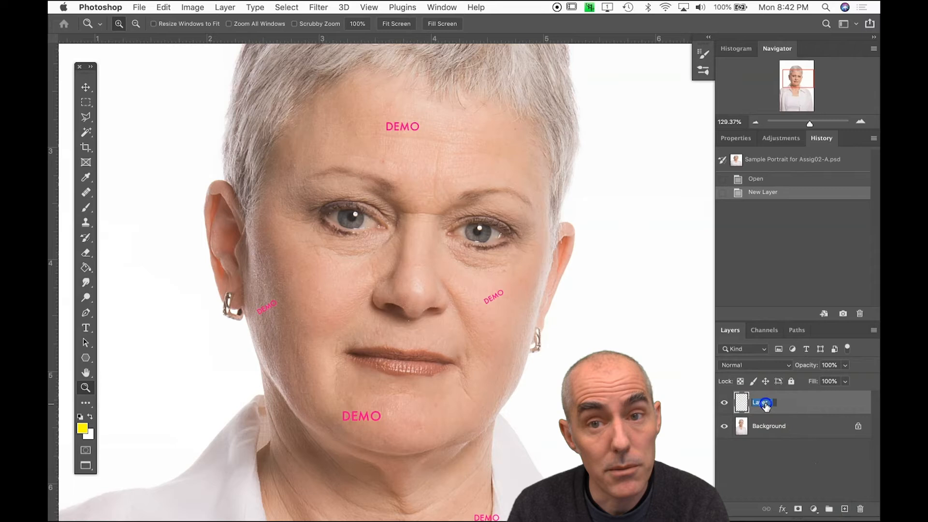
{"action": "type", "text": "Retouching out the word"}
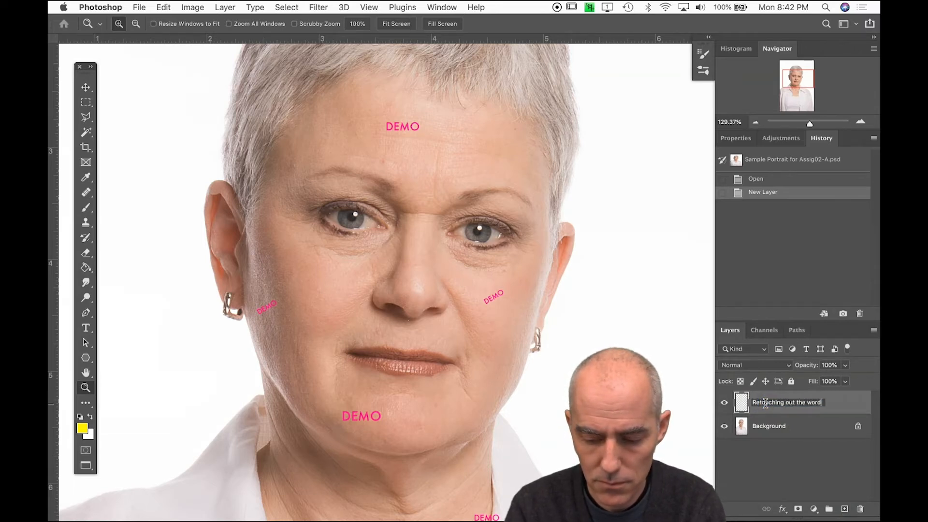
{"action": "type", "text": " Demo"}
{"action": "key", "text": "Return"}
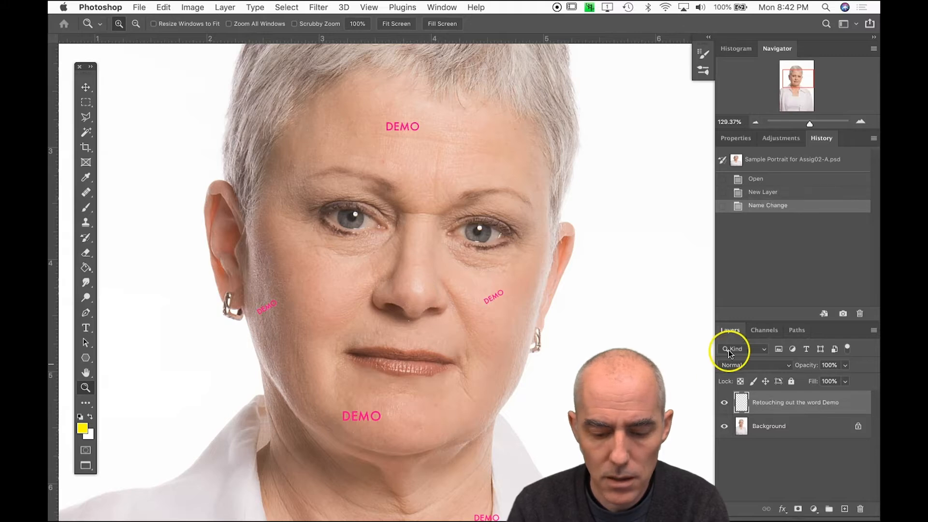
- Try healing the DEMO on the cheek beside the nose with wrinkled skin sampled under the eye, and erase the result
{"action": "left_click", "coordinate": [438, 284]}
{"action": "key", "text": "j"}
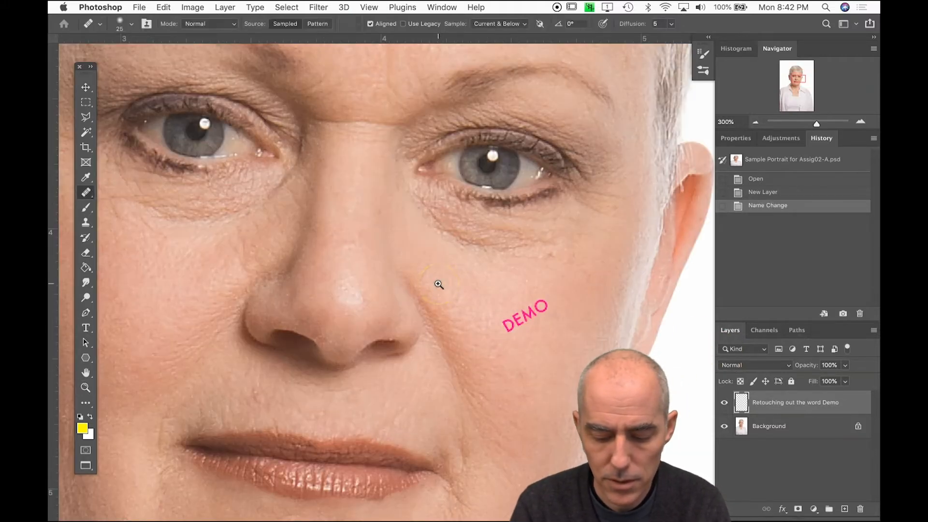
{"action": "scroll", "coordinate": [479, 390], "scroll_direction": "down", "scroll_amount": 3}
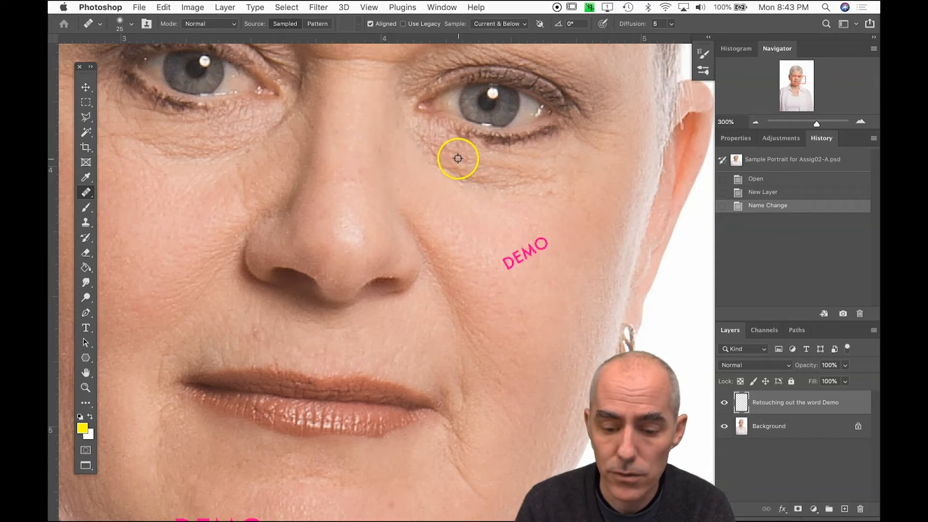
{"action": "left_click", "coordinate": [443, 152], "text": "alt"}
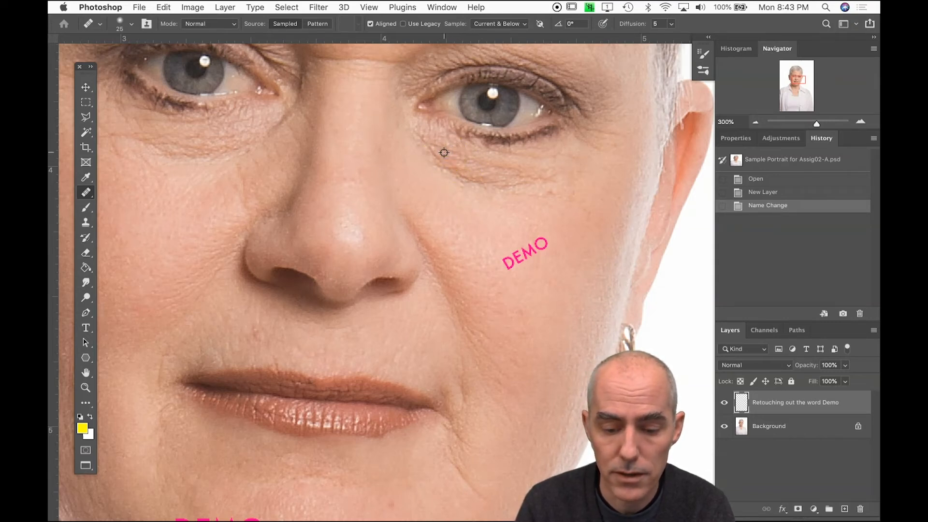
{"action": "mouse_move", "coordinate": [505, 262]}
{"action": "left_mouse_down"}
{"action": "mouse_move", "coordinate": [542, 240]}
{"action": "mouse_move", "coordinate": [504, 262]}
{"action": "mouse_move", "coordinate": [532, 254]}
{"action": "mouse_move", "coordinate": [507, 273]}
{"action": "mouse_move", "coordinate": [527, 253]}
{"action": "left_mouse_up"}
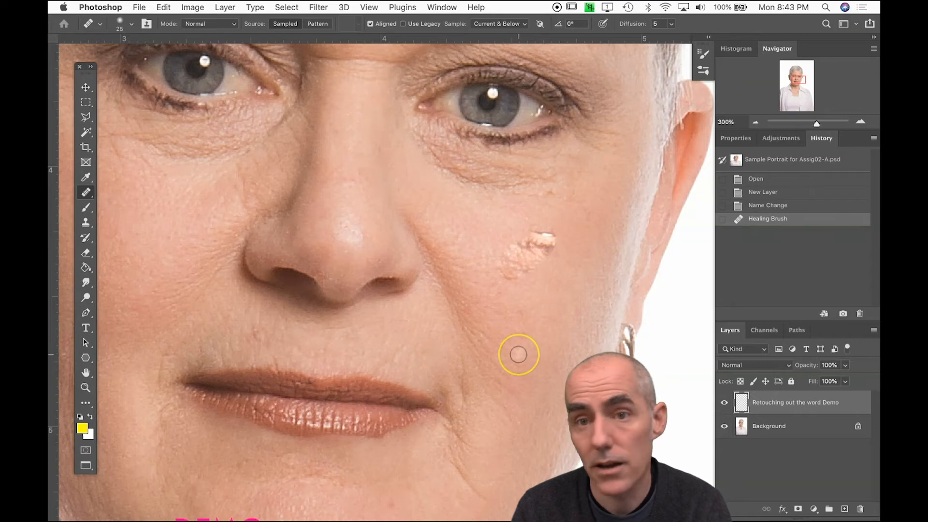
{"action": "key", "text": "e"}
{"action": "left_click_drag", "start_coordinate": [555, 238], "coordinate": [502, 270]}
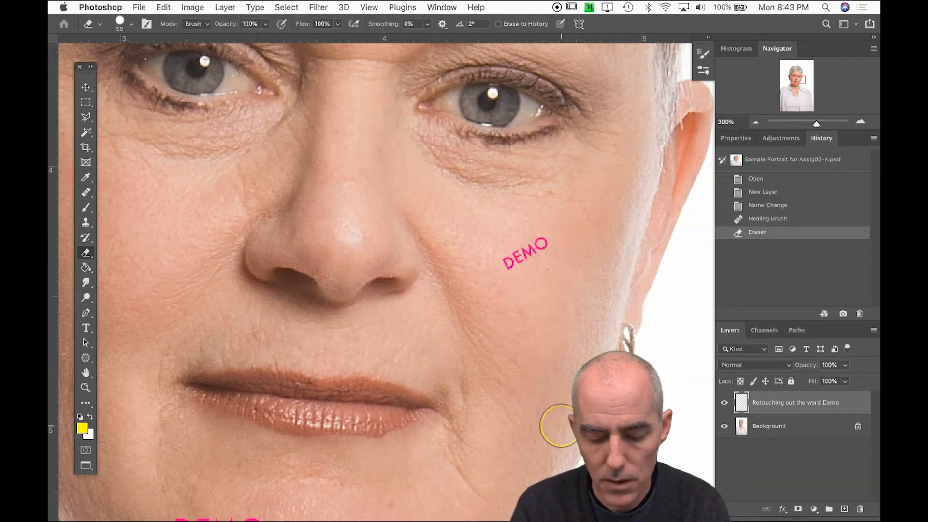
- Heal over the DEMO on the cheek with the size 25 Healing Brush, sampling smooth skin between the nose and the word
{"action": "key", "text": "j"}
{"action": "left_click", "coordinate": [456, 220], "text": "alt"}
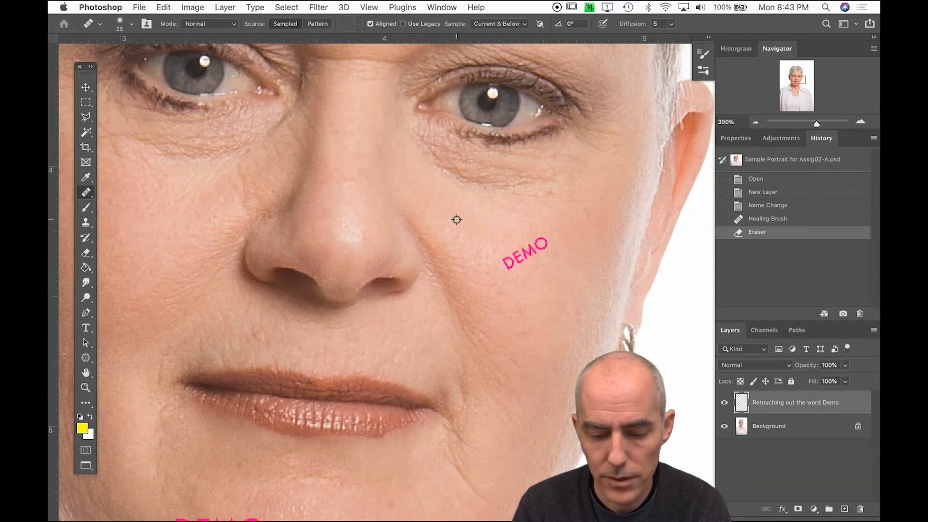
{"action": "left_click_drag", "start_coordinate": [506, 264], "coordinate": [551, 238]}
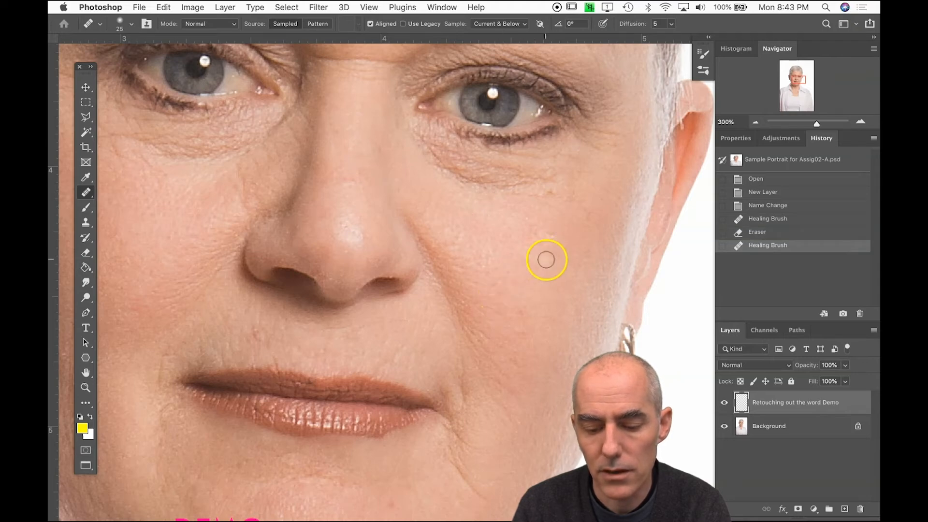
- Try healing the DEMO on the chin with skin sampled just above its last letter, and undo the stroke
{"action": "mouse_move", "coordinate": [525, 261]}
{"action": "left_mouse_down"}
{"action": "mouse_move", "coordinate": [606, 197]}
{"action": "mouse_move", "coordinate": [620, 143]}
{"action": "left_mouse_up"}
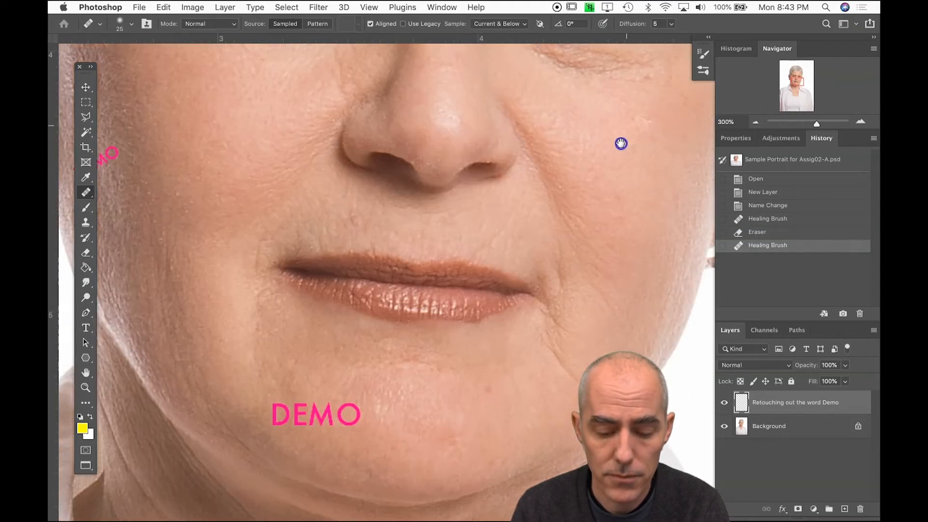
{"action": "left_click", "coordinate": [362, 376], "text": "alt"}
{"action": "mouse_move", "coordinate": [348, 406]}
{"action": "left_mouse_down"}
{"action": "mouse_move", "coordinate": [285, 402]}
{"action": "mouse_move", "coordinate": [346, 408]}
{"action": "mouse_move", "coordinate": [350, 422]}
{"action": "mouse_move", "coordinate": [269, 420]}
{"action": "mouse_move", "coordinate": [309, 430]}
{"action": "mouse_move", "coordinate": [352, 425]}
{"action": "mouse_move", "coordinate": [329, 439]}
{"action": "mouse_move", "coordinate": [261, 429]}
{"action": "mouse_move", "coordinate": [307, 394]}
{"action": "left_mouse_up"}
{"action": "key", "text": "super+z"}
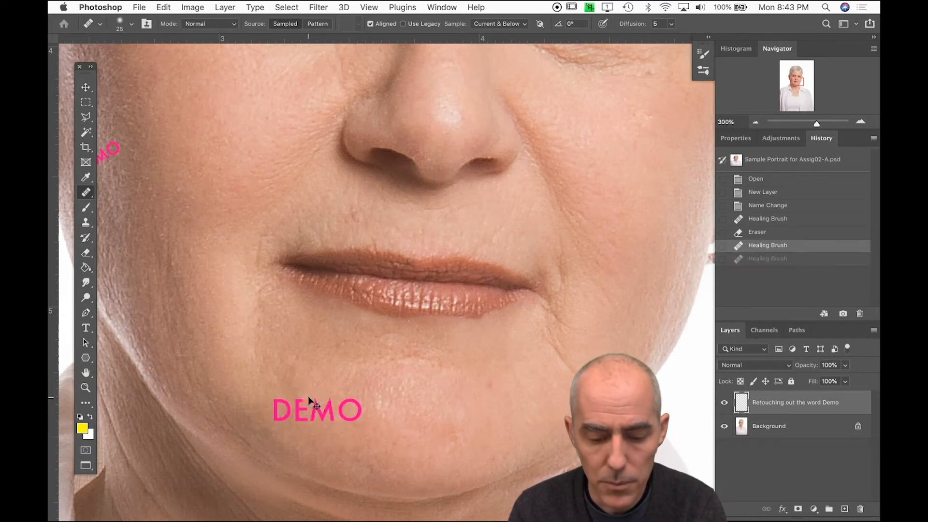
- Try healing the chin's DEMO from the opposite side of the chin, extending the stroke past the word, and undo it
{"action": "left_click", "coordinate": [464, 388], "text": "alt"}
{"action": "mouse_move", "coordinate": [346, 390]}
{"action": "left_mouse_down"}
{"action": "mouse_move", "coordinate": [356, 413]}
{"action": "mouse_move", "coordinate": [314, 411]}
{"action": "mouse_move", "coordinate": [314, 420]}
{"action": "mouse_move", "coordinate": [313, 400]}
{"action": "mouse_move", "coordinate": [315, 418]}
{"action": "mouse_move", "coordinate": [319, 409]}
{"action": "mouse_move", "coordinate": [304, 400]}
{"action": "mouse_move", "coordinate": [304, 414]}
{"action": "mouse_move", "coordinate": [291, 398]}
{"action": "mouse_move", "coordinate": [274, 396]}
{"action": "mouse_move", "coordinate": [269, 412]}
{"action": "mouse_move", "coordinate": [290, 417]}
{"action": "left_mouse_up"}
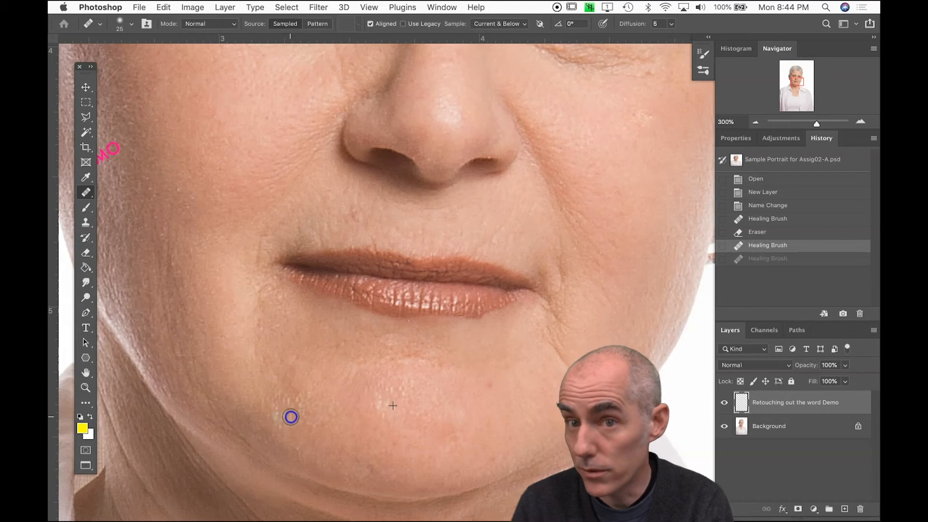
{"action": "mouse_move", "coordinate": [246, 418]}
{"action": "left_mouse_down"}
{"action": "mouse_move", "coordinate": [173, 426]}
{"action": "mouse_move", "coordinate": [206, 439]}
{"action": "mouse_move", "coordinate": [185, 424]}
{"action": "mouse_move", "coordinate": [208, 434]}
{"action": "mouse_move", "coordinate": [205, 410]}
{"action": "mouse_move", "coordinate": [185, 418]}
{"action": "mouse_move", "coordinate": [207, 431]}
{"action": "mouse_move", "coordinate": [252, 424]}
{"action": "left_mouse_up"}
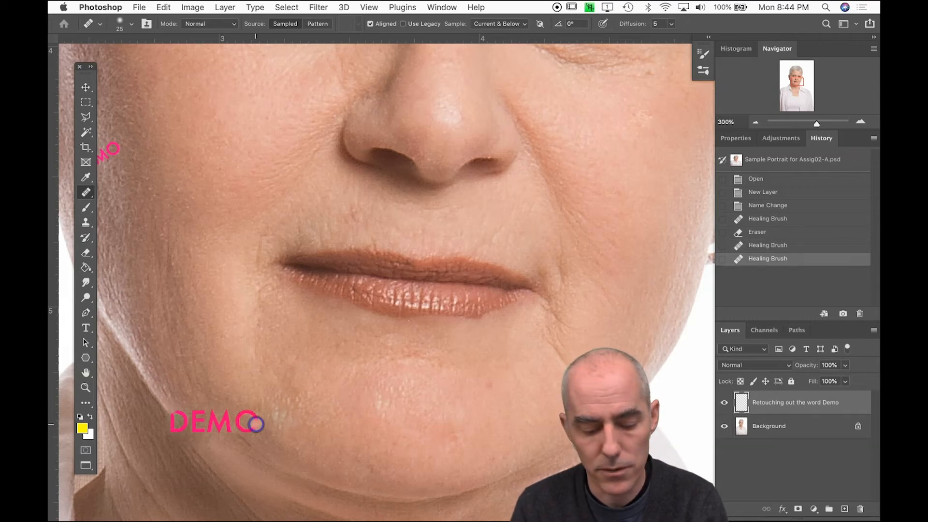
{"action": "key", "text": "super+z"}
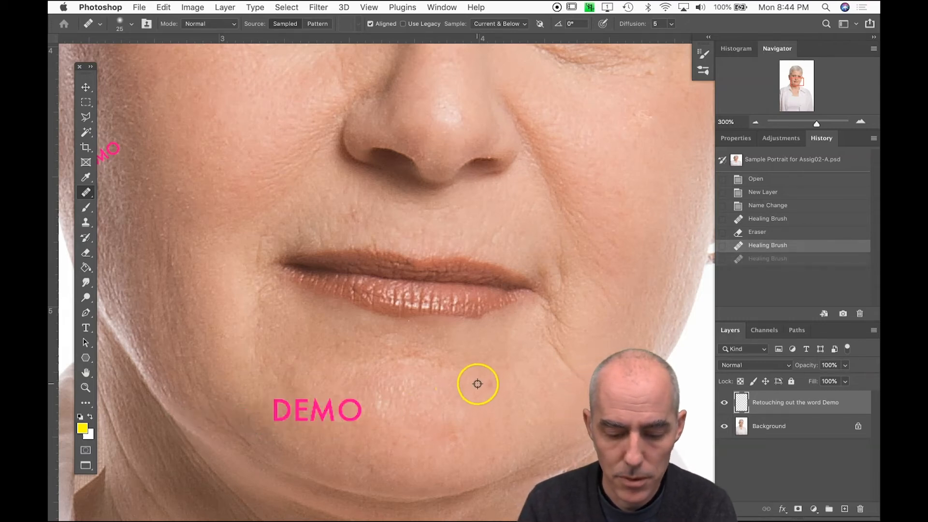
- Heal over the DEMO words on the chin and the shaded outer cheek, sampling clean skin for each
{"action": "left_click", "coordinate": [478, 404], "text": "alt"}
{"action": "mouse_move", "coordinate": [351, 402]}
{"action": "left_mouse_down"}
{"action": "mouse_move", "coordinate": [332, 423]}
{"action": "mouse_move", "coordinate": [349, 417]}
{"action": "mouse_move", "coordinate": [350, 405]}
{"action": "mouse_move", "coordinate": [313, 405]}
{"action": "mouse_move", "coordinate": [324, 415]}
{"action": "mouse_move", "coordinate": [330, 399]}
{"action": "mouse_move", "coordinate": [297, 417]}
{"action": "mouse_move", "coordinate": [309, 414]}
{"action": "mouse_move", "coordinate": [308, 400]}
{"action": "mouse_move", "coordinate": [272, 414]}
{"action": "left_mouse_up"}
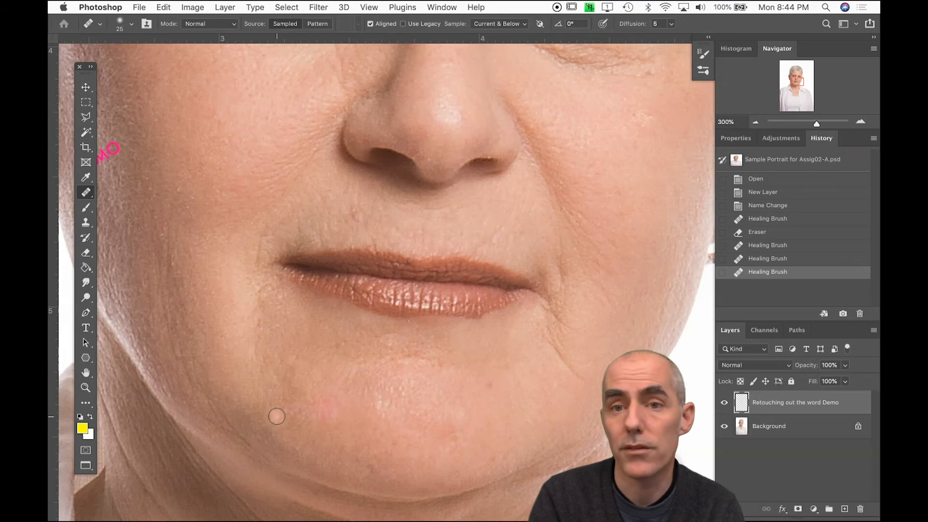
{"action": "left_click_drag", "start_coordinate": [150, 213], "coordinate": [294, 262]}
{"action": "left_click", "coordinate": [263, 247], "text": "alt"}
{"action": "mouse_move", "coordinate": [259, 203]}
{"action": "left_mouse_down"}
{"action": "mouse_move", "coordinate": [259, 193]}
{"action": "mouse_move", "coordinate": [240, 201]}
{"action": "mouse_move", "coordinate": [232, 215]}
{"action": "mouse_move", "coordinate": [273, 191]}
{"action": "left_mouse_up"}
- Touch up the leftover pink patch on the chin with skin sampled just below it
{"action": "scroll", "coordinate": [445, 344], "scroll_direction": "down", "scroll_amount": 10}
{"action": "scroll", "coordinate": [444, 344], "scroll_direction": "right", "scroll_amount": 5}
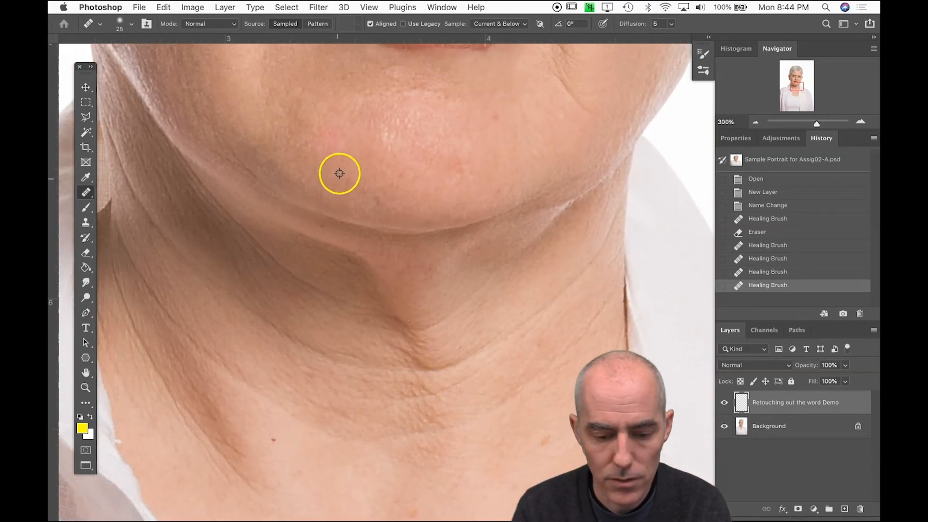
{"action": "left_click", "coordinate": [339, 169], "text": "alt"}
{"action": "mouse_move", "coordinate": [334, 150]}
{"action": "left_mouse_down"}
{"action": "mouse_move", "coordinate": [353, 133]}
{"action": "mouse_move", "coordinate": [321, 140]}
{"action": "left_mouse_up"}
- Try healing the DEMO that crosses from the neck onto the white collar with sampled neck skin, and undo the strokes
{"action": "scroll", "coordinate": [497, 316], "scroll_direction": "right", "scroll_amount": 10}
{"action": "scroll", "coordinate": [498, 315], "scroll_direction": "down", "scroll_amount": 3}
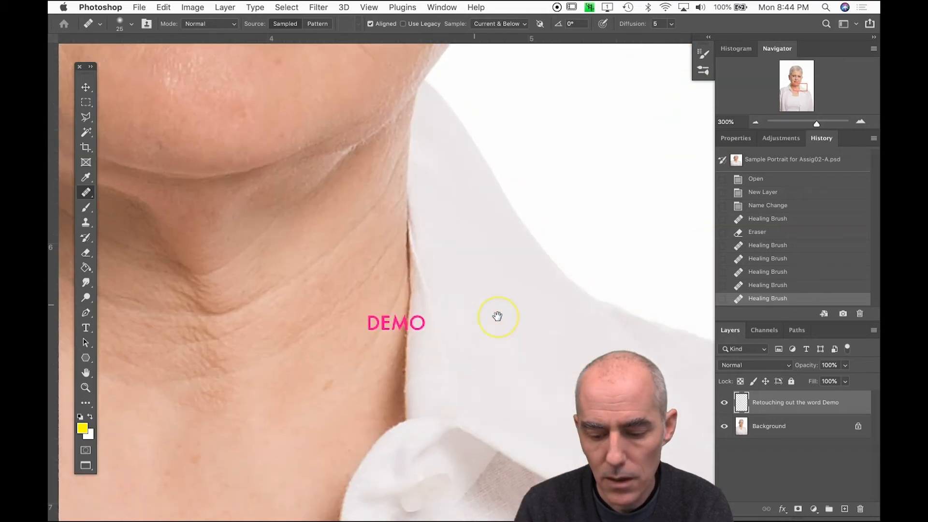
{"action": "key", "text": "z"}
{"action": "left_click_drag", "start_coordinate": [214, 232], "coordinate": [443, 419]}
{"action": "key", "text": "super+minus"}
{"action": "key", "text": "super+minus"}
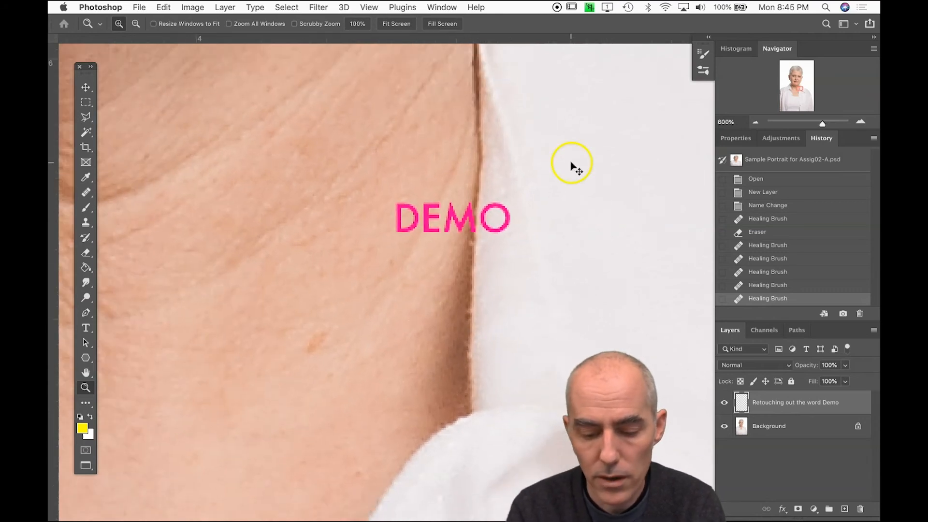
{"action": "key", "text": "j"}
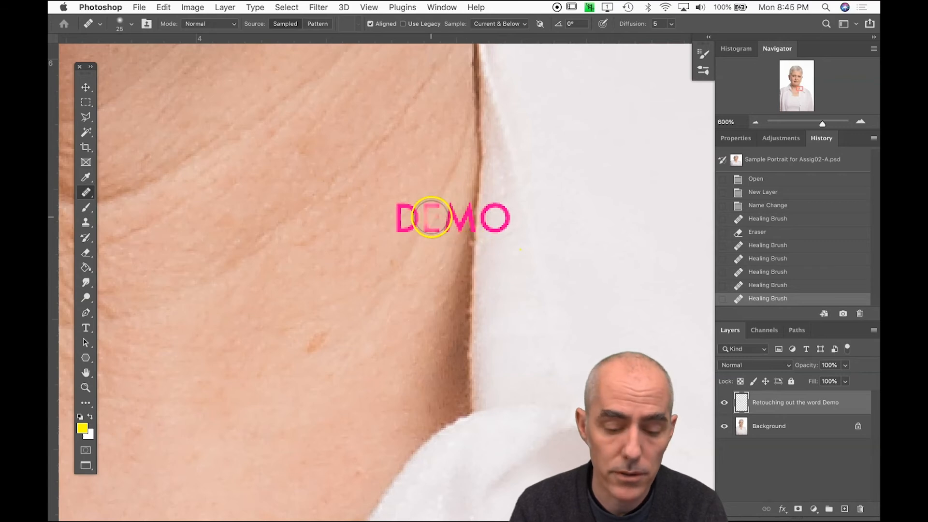
{"action": "left_click", "coordinate": [261, 283], "text": "alt"}
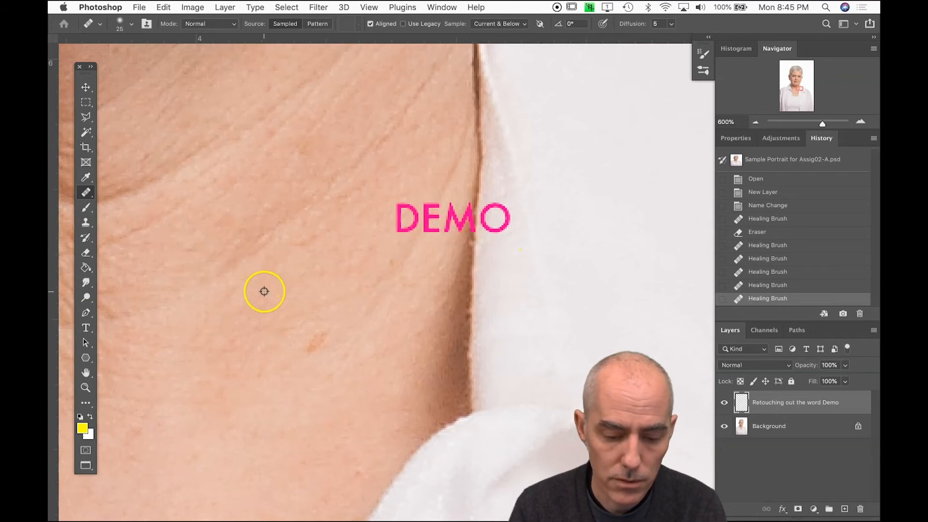
{"action": "mouse_move", "coordinate": [405, 222]}
{"action": "left_mouse_down"}
{"action": "mouse_move", "coordinate": [386, 213]}
{"action": "mouse_move", "coordinate": [393, 204]}
{"action": "mouse_move", "coordinate": [396, 243]}
{"action": "mouse_move", "coordinate": [421, 207]}
{"action": "mouse_move", "coordinate": [426, 232]}
{"action": "mouse_move", "coordinate": [448, 195]}
{"action": "mouse_move", "coordinate": [447, 232]}
{"action": "mouse_move", "coordinate": [455, 203]}
{"action": "mouse_move", "coordinate": [451, 231]}
{"action": "mouse_move", "coordinate": [461, 207]}
{"action": "mouse_move", "coordinate": [455, 239]}
{"action": "mouse_move", "coordinate": [457, 197]}
{"action": "left_mouse_up"}
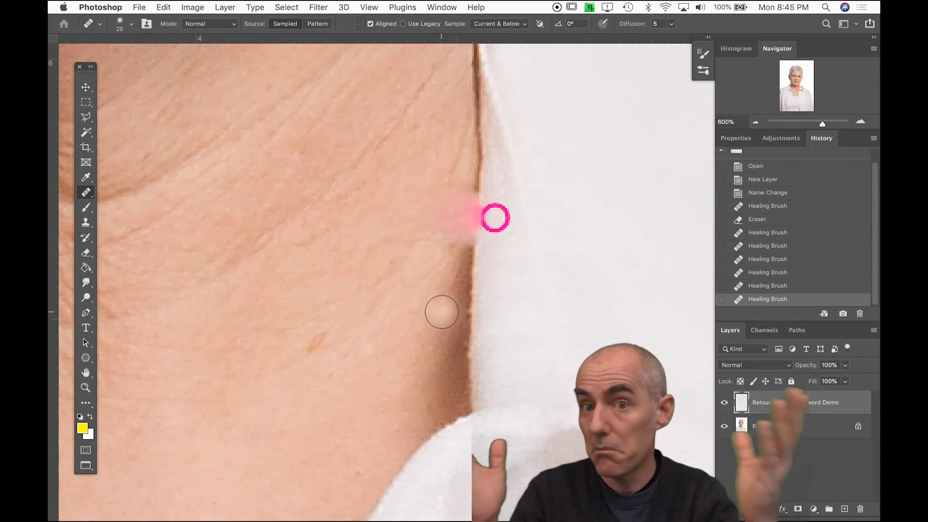
{"action": "left_click_drag", "start_coordinate": [450, 256], "coordinate": [481, 222]}
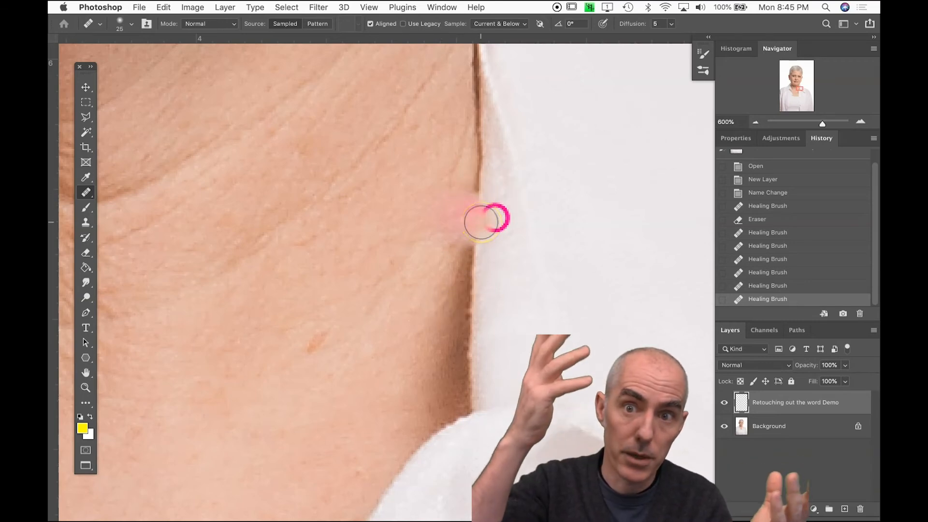
{"action": "key", "text": "super+z"}
{"action": "left_click_drag", "start_coordinate": [552, 255], "coordinate": [489, 320]}
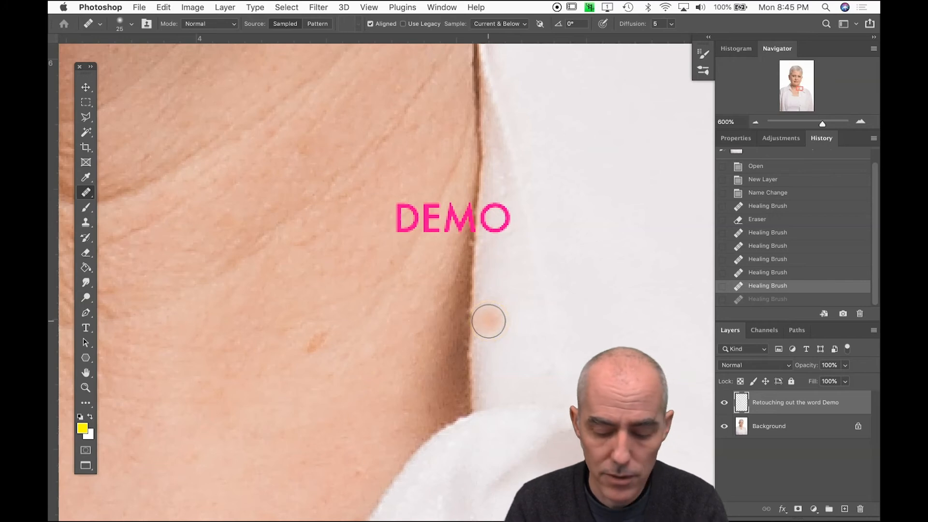
- Try cloning sampled neck skin over the letters DEM beside the collar with a 15 px Clone Stamp brush, and undo the stroke
{"action": "key", "text": "s"}
{"action": "left_click", "coordinate": [404, 297], "text": "alt"}
{"action": "left_click", "coordinate": [415, 242]}
{"action": "left_click", "coordinate": [317, 276], "text": "alt"}
{"action": "key", "text": "bracketleft"}
{"action": "key", "text": "bracketleft"}
{"action": "key", "text": "bracketleft"}
{"action": "key", "text": "bracketleft"}
{"action": "key", "text": "bracketleft"}
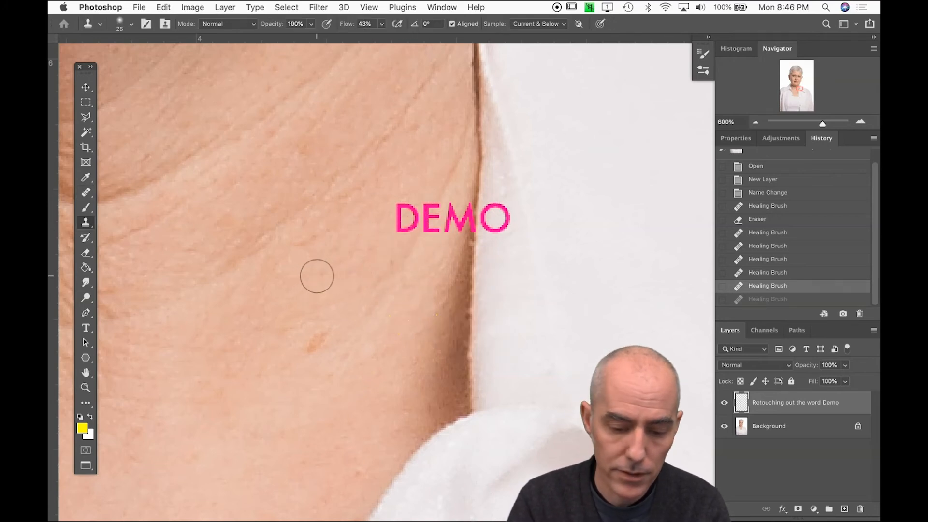
{"action": "mouse_move", "coordinate": [401, 198]}
{"action": "left_mouse_down"}
{"action": "mouse_move", "coordinate": [427, 188]}
{"action": "mouse_move", "coordinate": [412, 236]}
{"action": "mouse_move", "coordinate": [429, 209]}
{"action": "mouse_move", "coordinate": [439, 218]}
{"action": "mouse_move", "coordinate": [446, 198]}
{"action": "mouse_move", "coordinate": [441, 230]}
{"action": "mouse_move", "coordinate": [459, 204]}
{"action": "mouse_move", "coordinate": [450, 238]}
{"action": "mouse_move", "coordinate": [461, 199]}
{"action": "mouse_move", "coordinate": [462, 230]}
{"action": "left_mouse_up"}
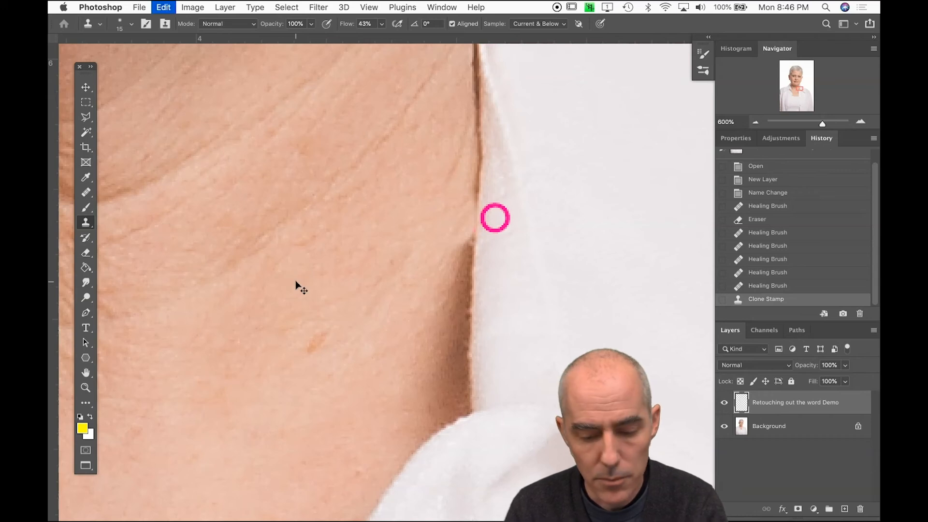
{"action": "key", "text": "super+z"}
{"action": "left_click", "coordinate": [426, 279], "text": "alt"}
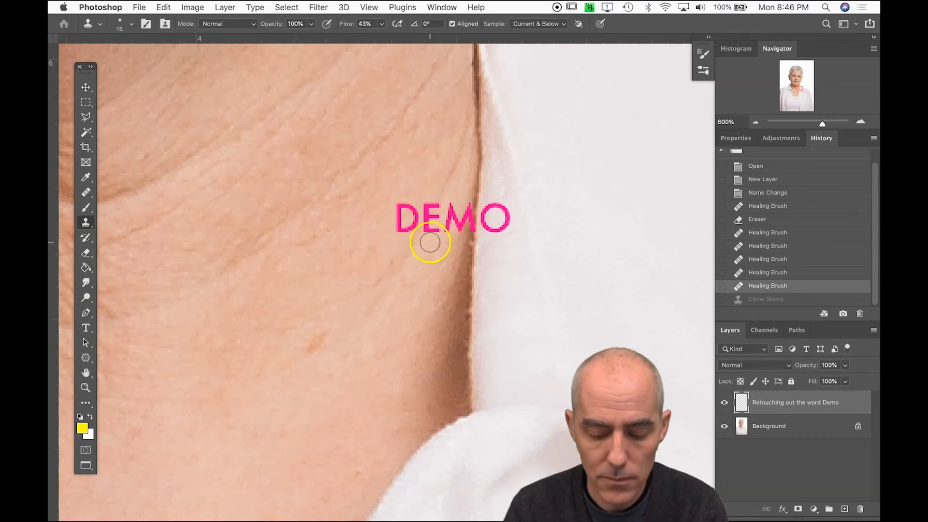
- Heal over the DEMO that crosses the neck and white collar, sampling the collar edge just below the word
{"action": "key", "text": "j"}
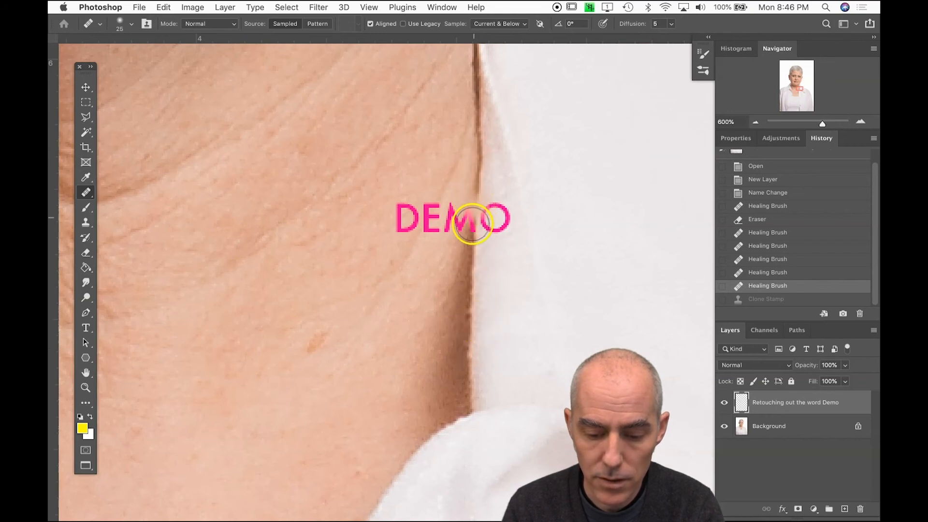
{"action": "left_click", "coordinate": [472, 288], "text": "alt"}
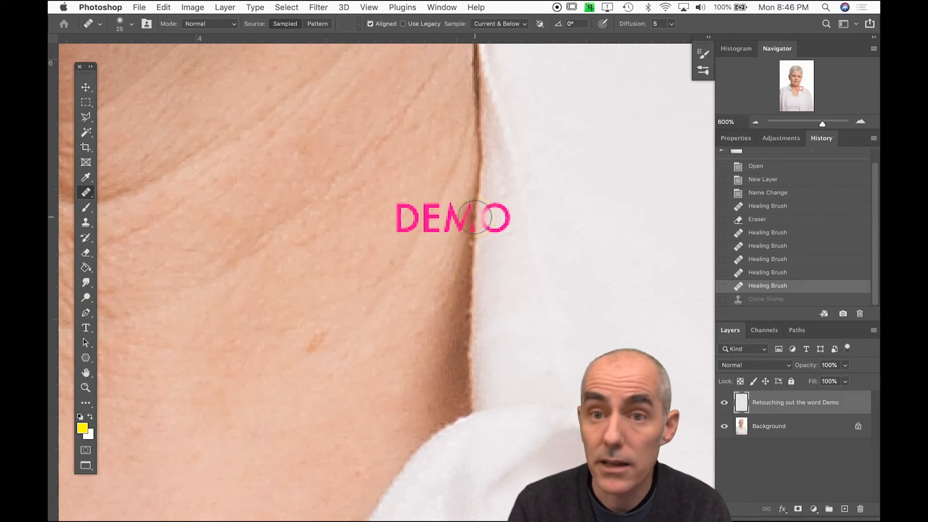
{"action": "mouse_move", "coordinate": [475, 217]}
{"action": "left_mouse_down"}
{"action": "mouse_move", "coordinate": [496, 226]}
{"action": "mouse_move", "coordinate": [445, 234]}
{"action": "mouse_move", "coordinate": [443, 213]}
{"action": "mouse_move", "coordinate": [443, 233]}
{"action": "mouse_move", "coordinate": [425, 215]}
{"action": "mouse_move", "coordinate": [406, 231]}
{"action": "mouse_move", "coordinate": [404, 211]}
{"action": "left_mouse_up"}
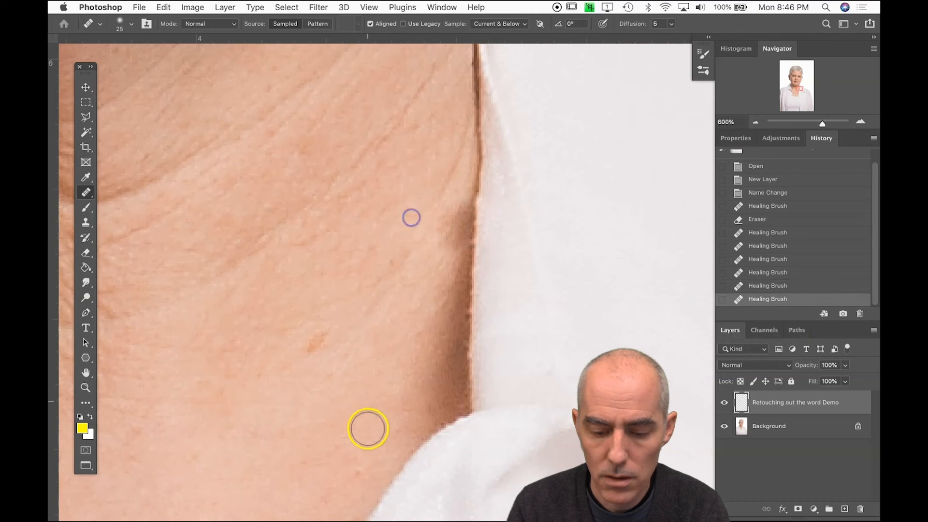
- Try healing the healed neck area beside the collar edge with skin sampled below it, and undo the stroke
{"action": "left_click", "coordinate": [409, 292], "text": "alt"}
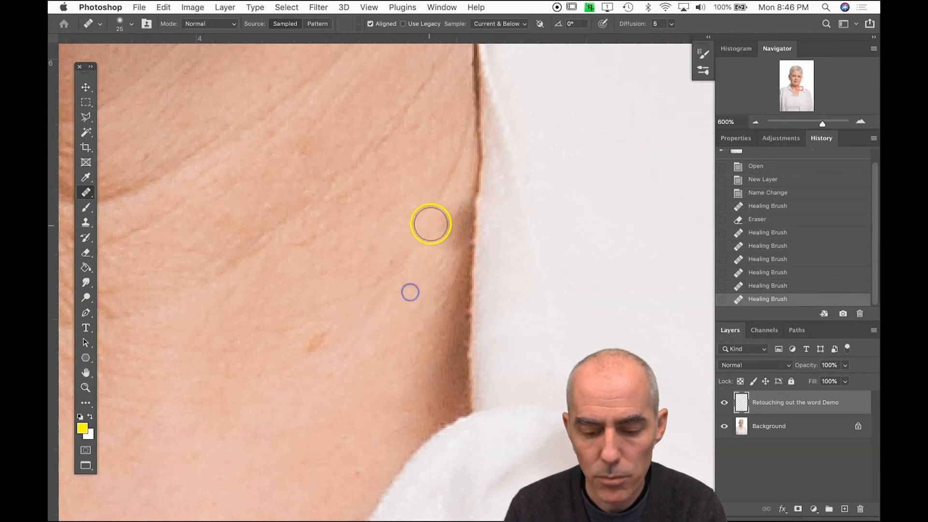
{"action": "mouse_move", "coordinate": [441, 207]}
{"action": "left_mouse_down"}
{"action": "mouse_move", "coordinate": [432, 248]}
{"action": "mouse_move", "coordinate": [436, 224]}
{"action": "left_mouse_up"}
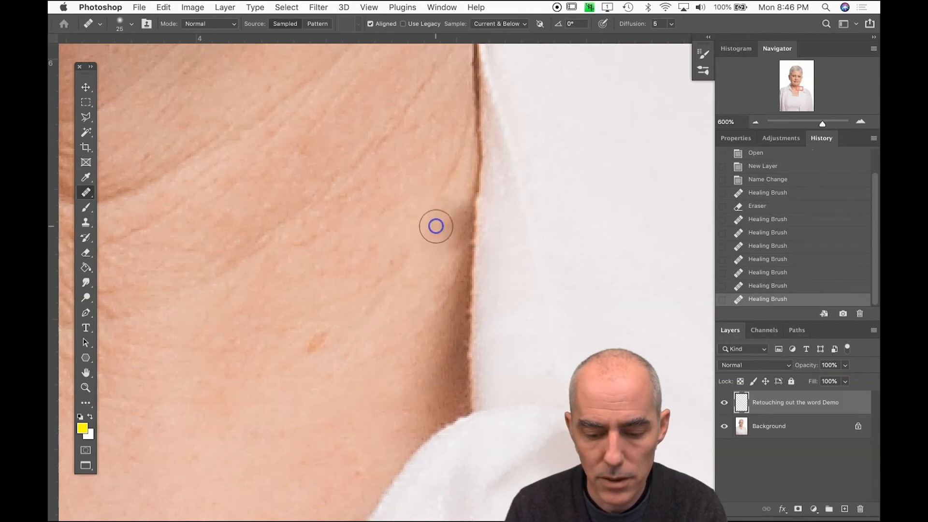
{"action": "key", "text": "ctrl+z"}
- Clone clean neck skin over the dark smudge beside the collar edge with the Clone Stamp, resampling nearby skin for the last dab
{"action": "key", "text": "s"}
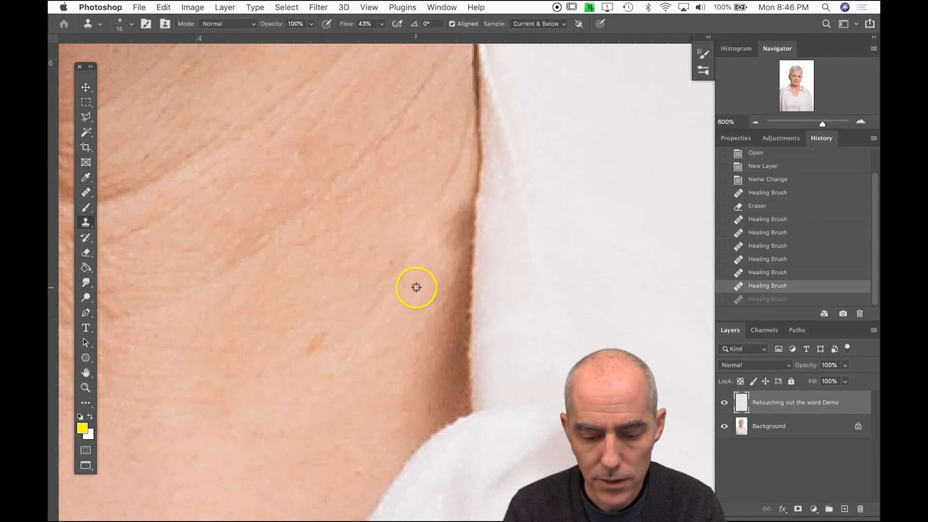
{"action": "left_click", "coordinate": [417, 287], "text": "alt"}
{"action": "left_click_drag", "start_coordinate": [440, 247], "coordinate": [456, 203]}
{"action": "left_click", "coordinate": [459, 191]}
{"action": "left_click", "coordinate": [460, 194]}
{"action": "left_click", "coordinate": [460, 198]}
{"action": "left_click", "coordinate": [434, 254], "text": "alt"}
{"action": "left_click", "coordinate": [445, 243]}
- View the whole portrait, and examine the retouched chin, neck and collar up close
{"action": "key", "text": "super+0"}
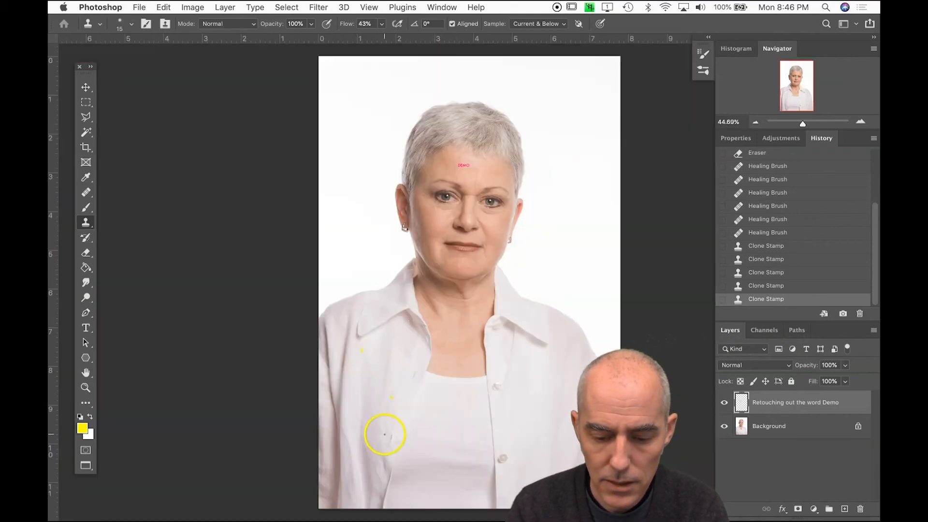
{"action": "key", "text": "z"}
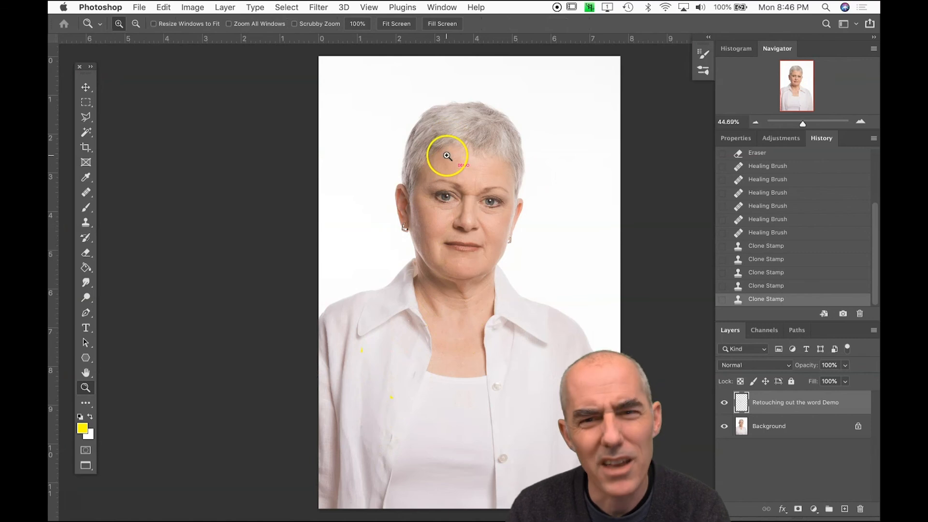
{"action": "left_click_drag", "start_coordinate": [444, 222], "coordinate": [527, 345]}
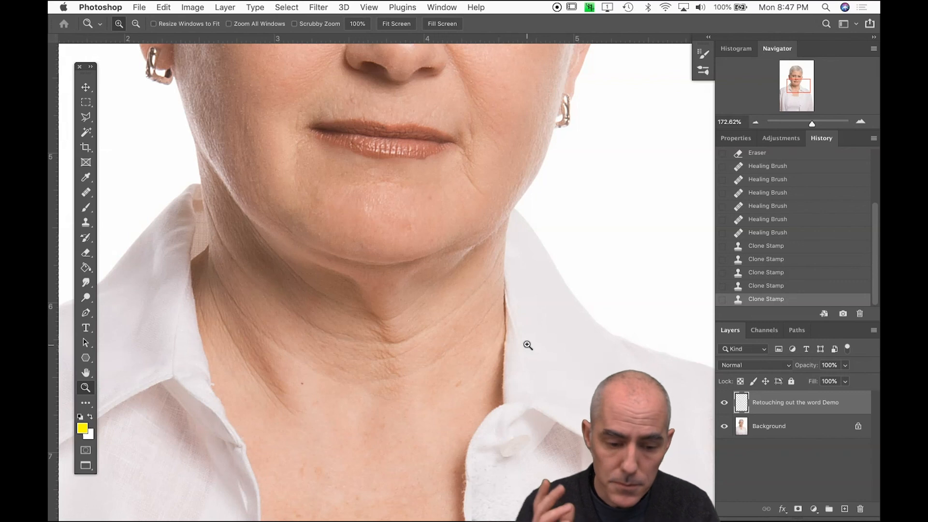
- Review the Healing Brush's brush size, hardness and spacing settings, and close them
{"action": "key", "text": "j"}
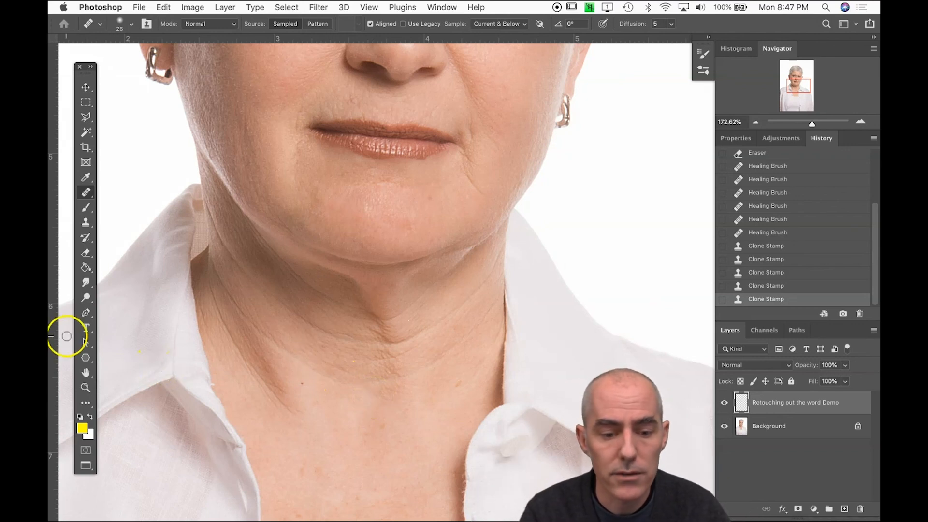
{"action": "key", "text": "v"}
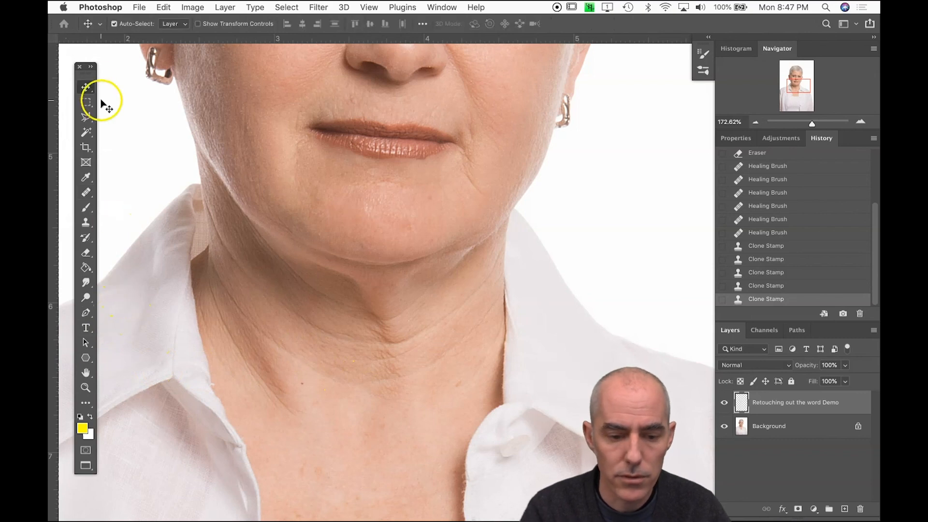
{"action": "key", "text": "j"}
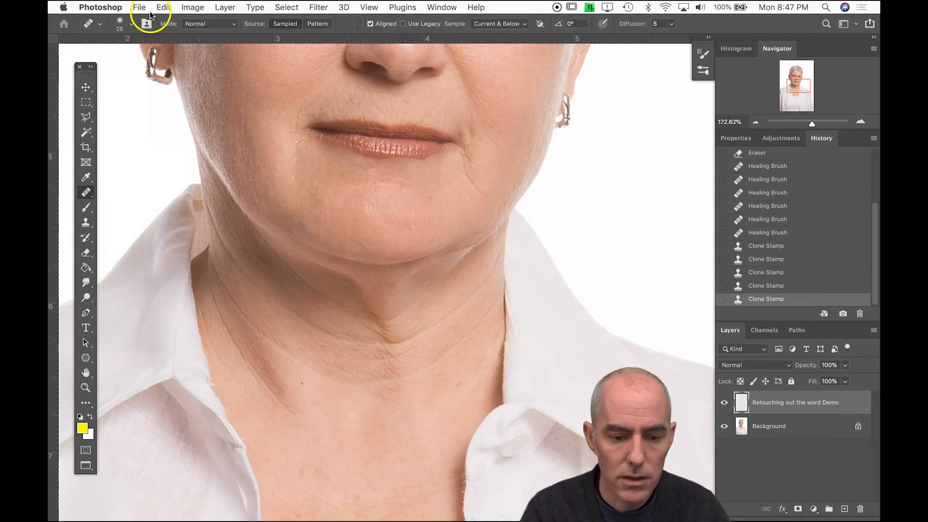
{"action": "left_click", "coordinate": [119, 23]}
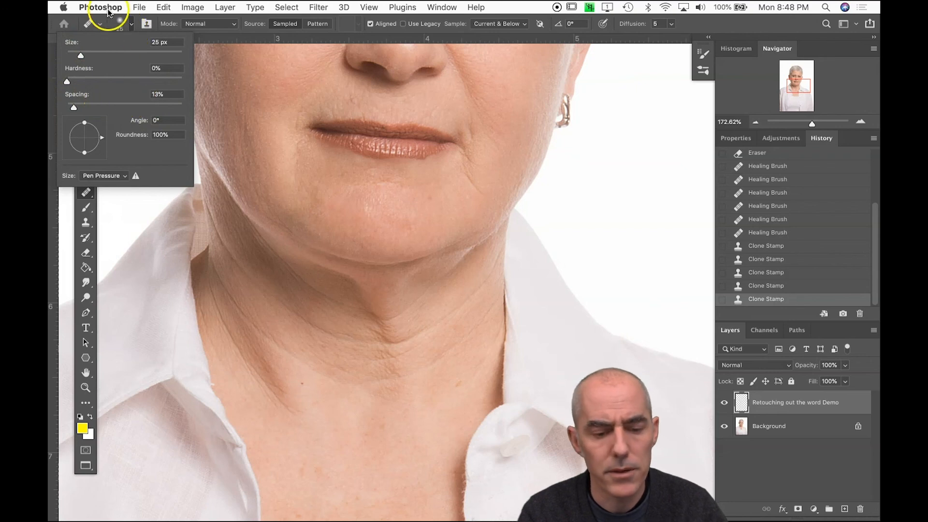
{"action": "left_click", "coordinate": [349, 24]}
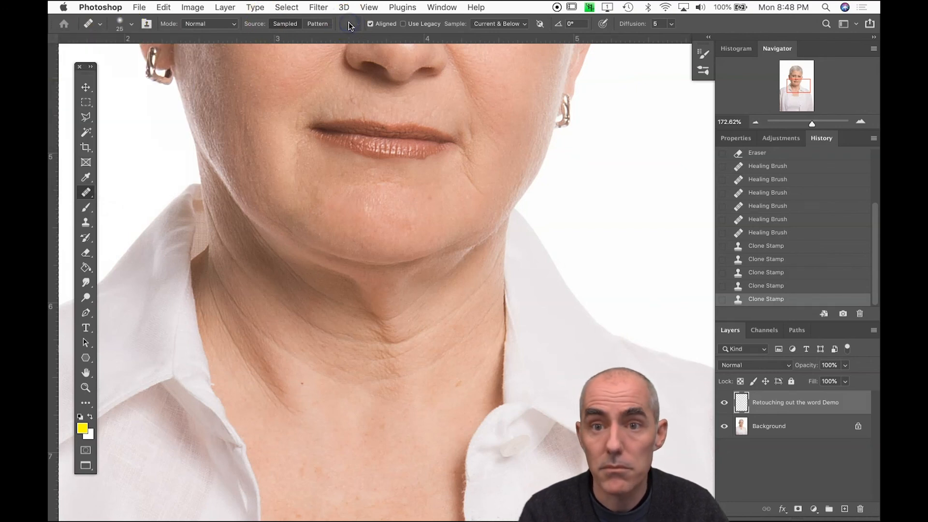